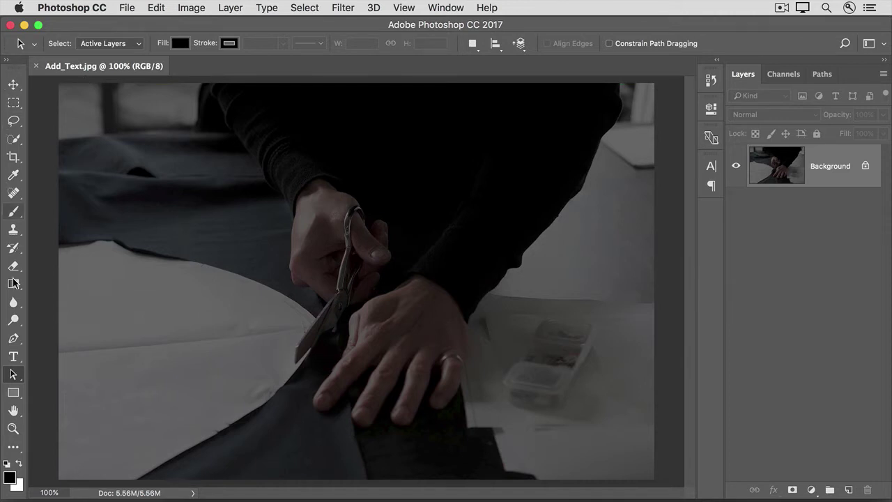
# Set the Type tool font to Georgia Bold at 72 pt
pyautogui.click(14, 358)
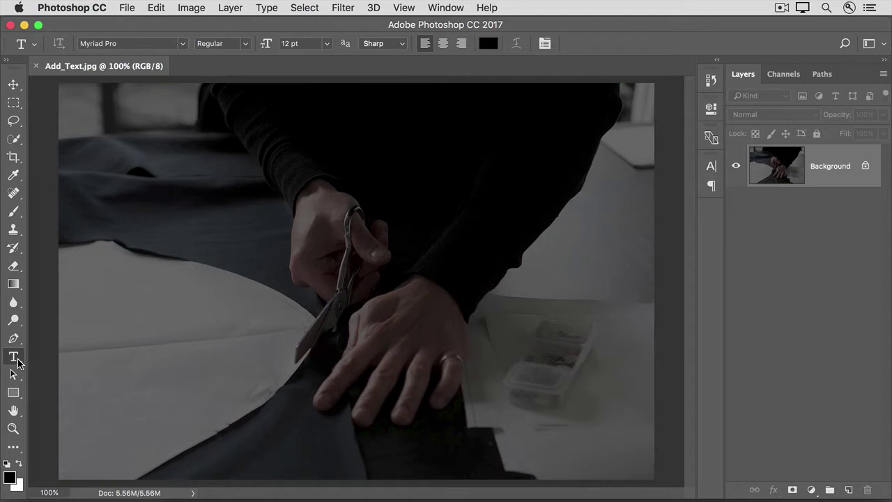
pyautogui.click(184, 44)
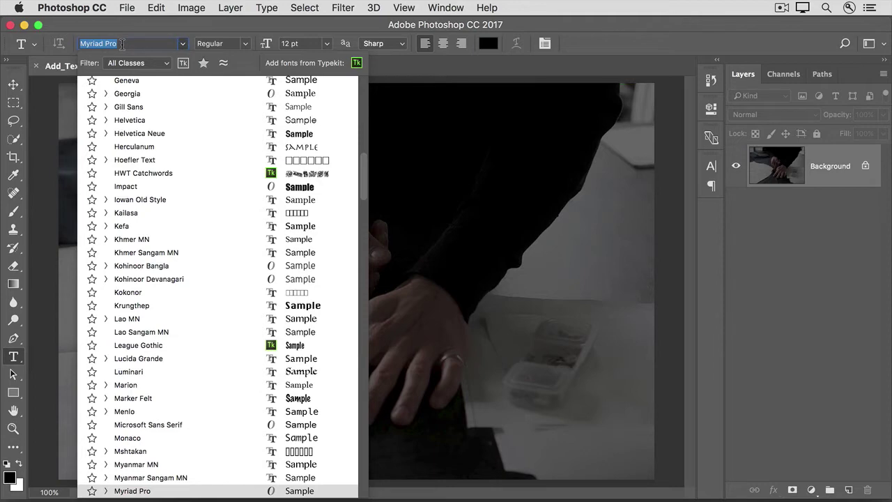
pyautogui.write('Georgia')
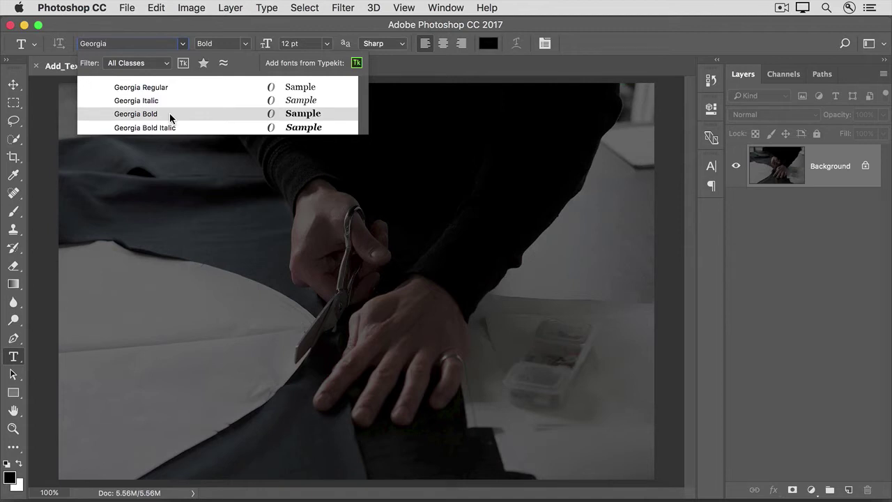
pyautogui.click(169, 115)
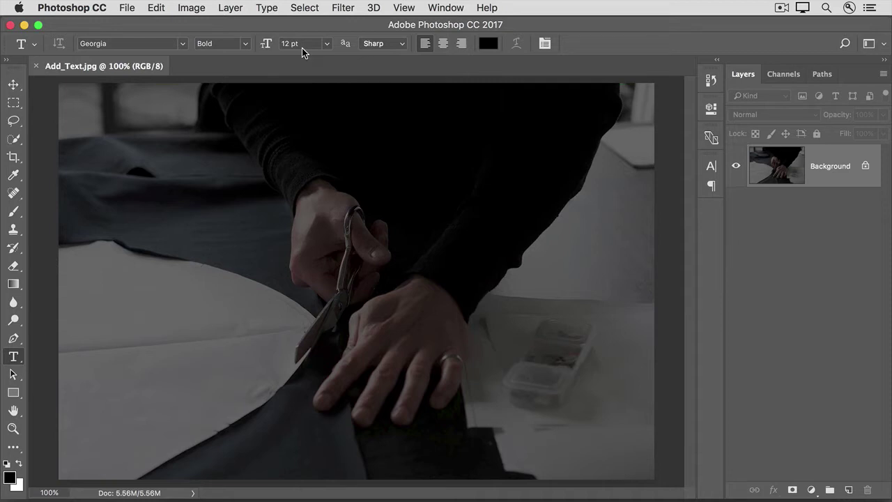
pyautogui.click(326, 44)
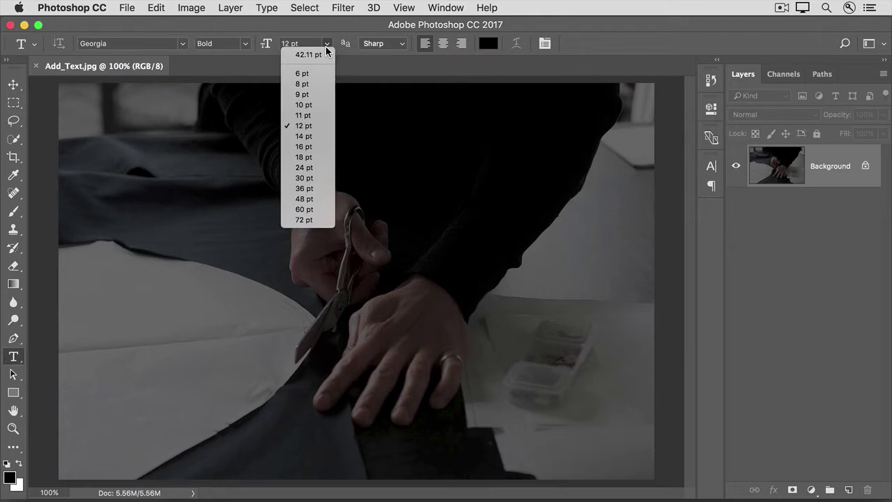
pyautogui.click(326, 222)
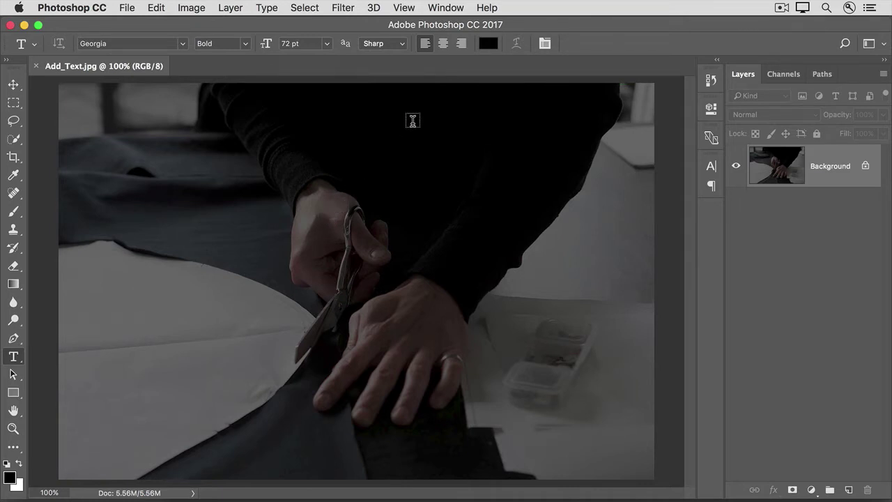
# Change the text colour from black to near-white #faf7f7
pyautogui.click(485, 46)
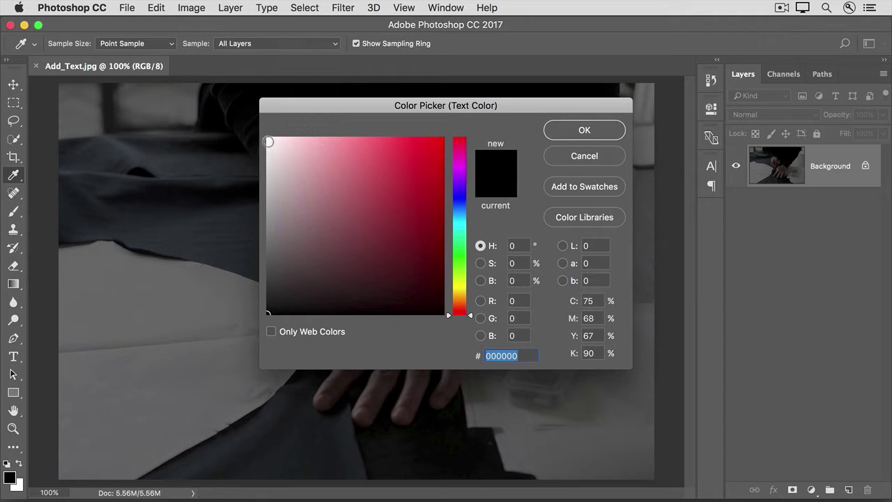
pyautogui.click(269, 141)
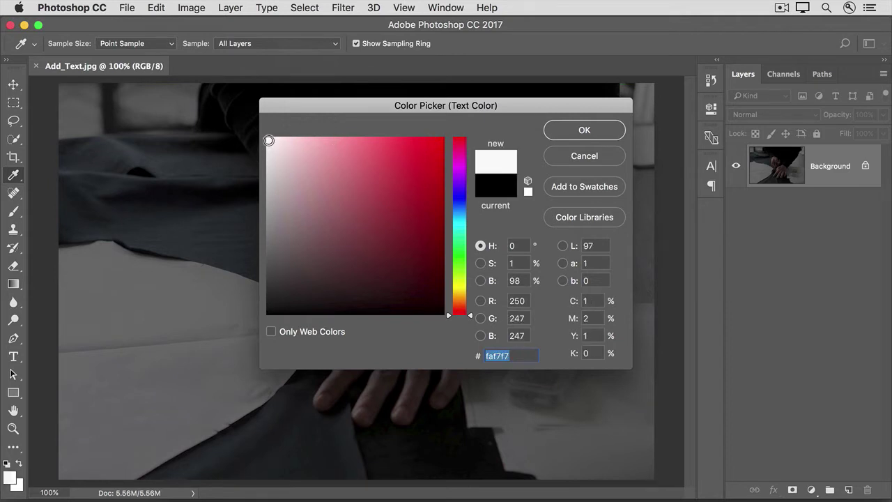
pyautogui.click(565, 131)
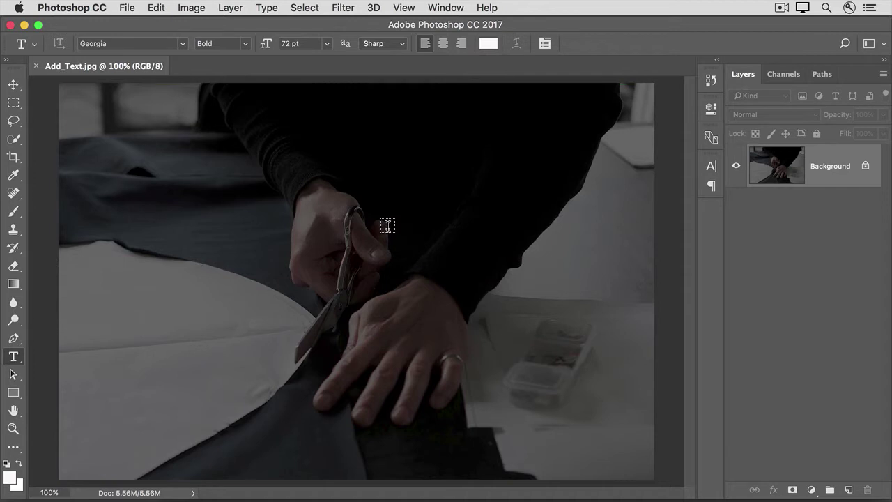
# Type the headline LANEKA'S on the photo and commit it as its own text layer
pyautogui.click(292, 216)
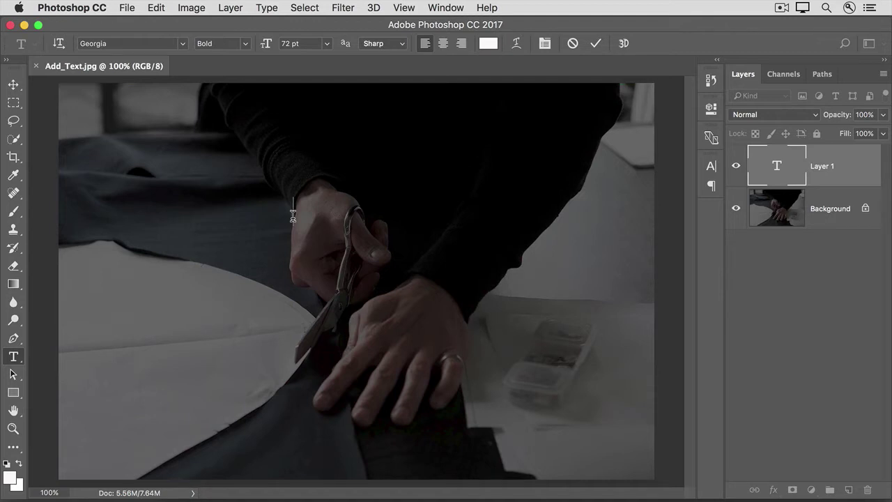
pyautogui.write('LAN')
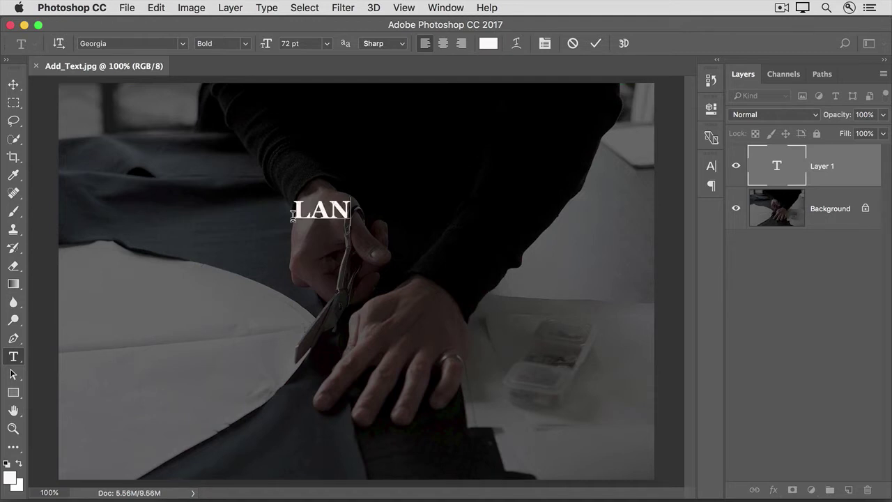
pyautogui.write("EKA'S")
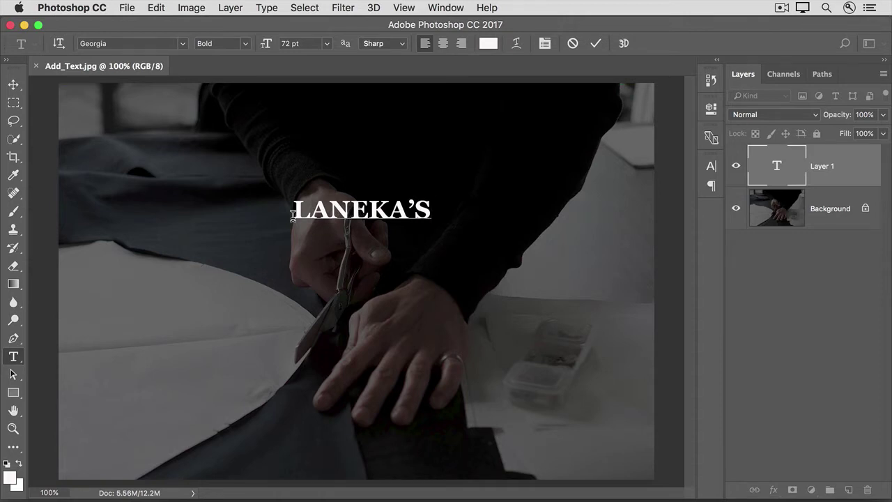
pyautogui.click(595, 43)
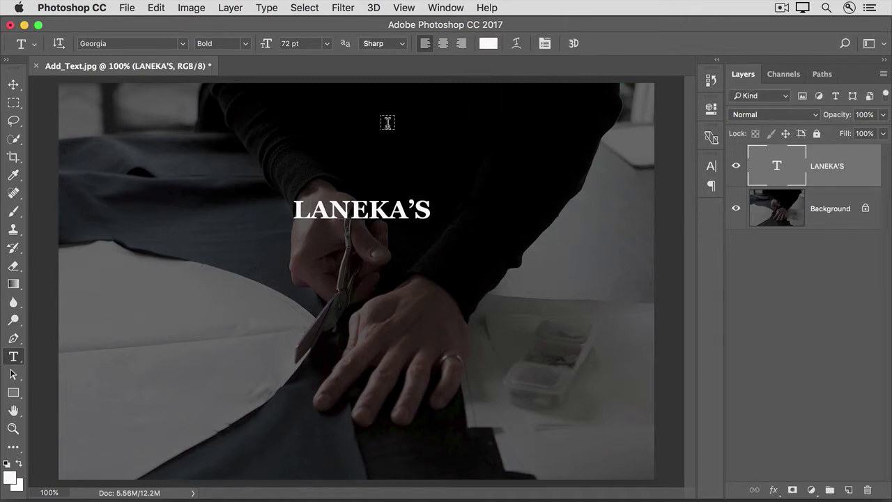
# Drag the LANEKA'S headline down and to the right, just beside the scissors
pyautogui.click(14, 85)
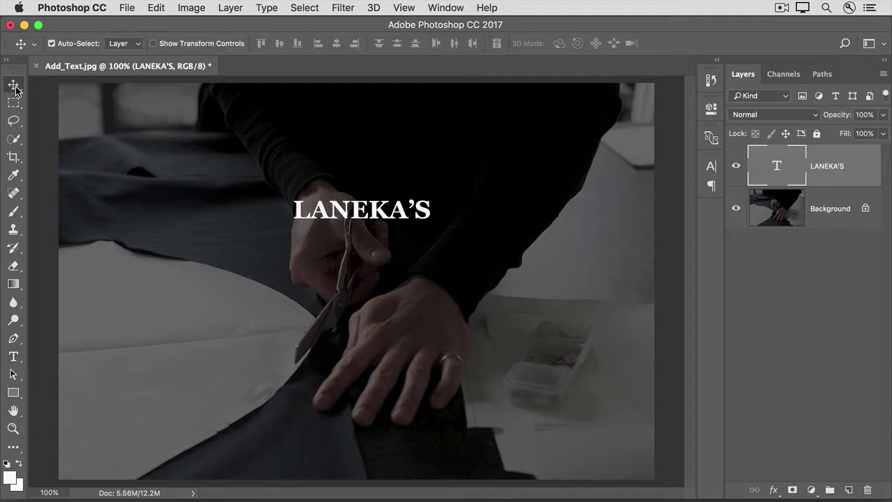
pyautogui.moveTo(307, 217); pyautogui.dragTo(329, 248)
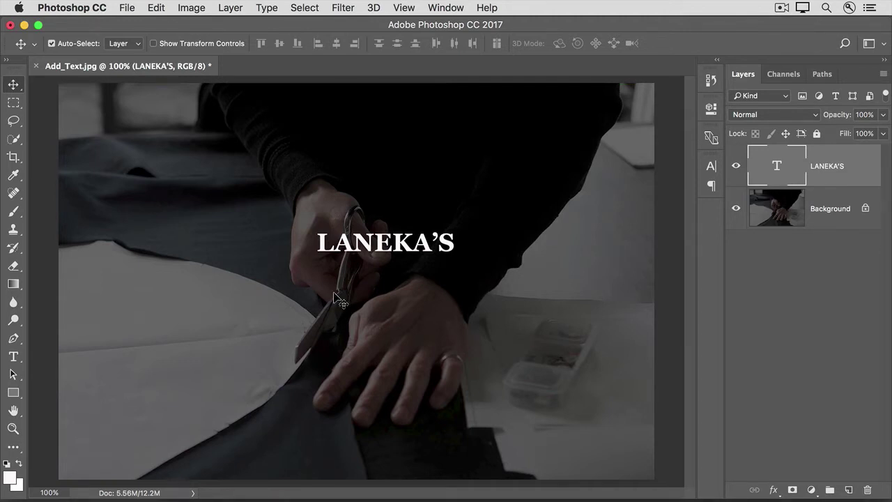
pyautogui.click(10, 358)
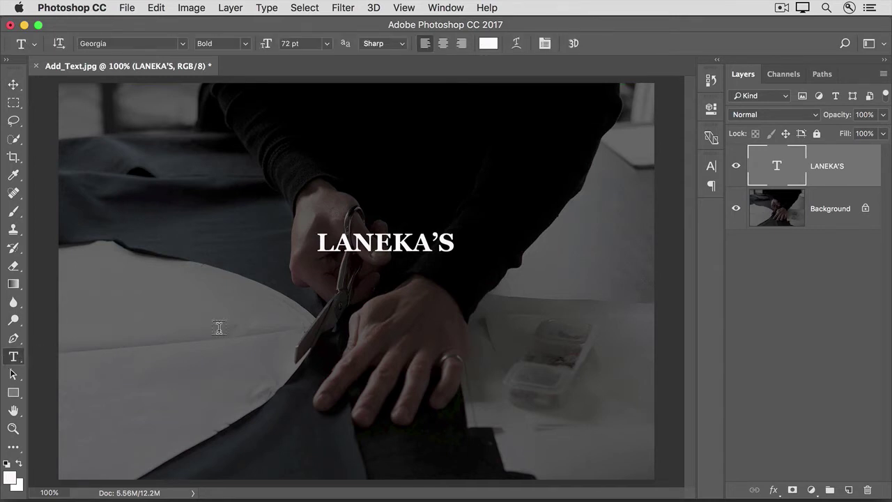
# Start a new text block below the headline in Arial Regular 36 pt
pyautogui.click(327, 278)
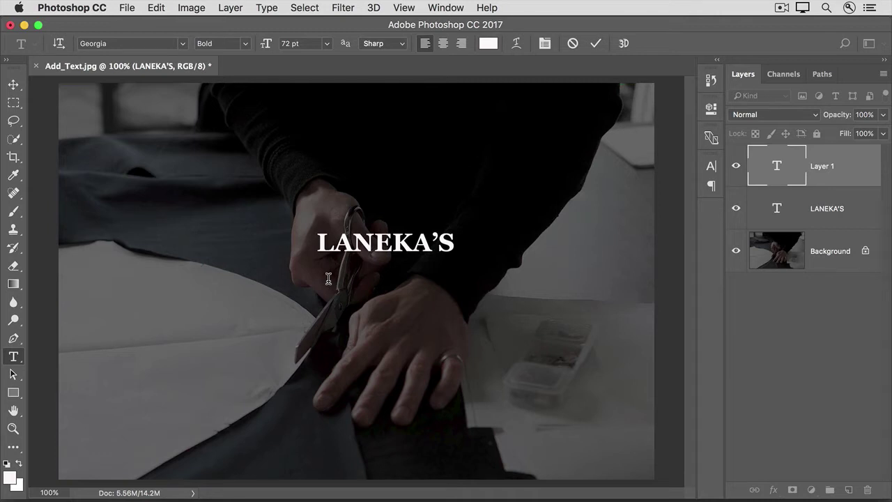
pyautogui.click(130, 41)
pyautogui.write('Arial')
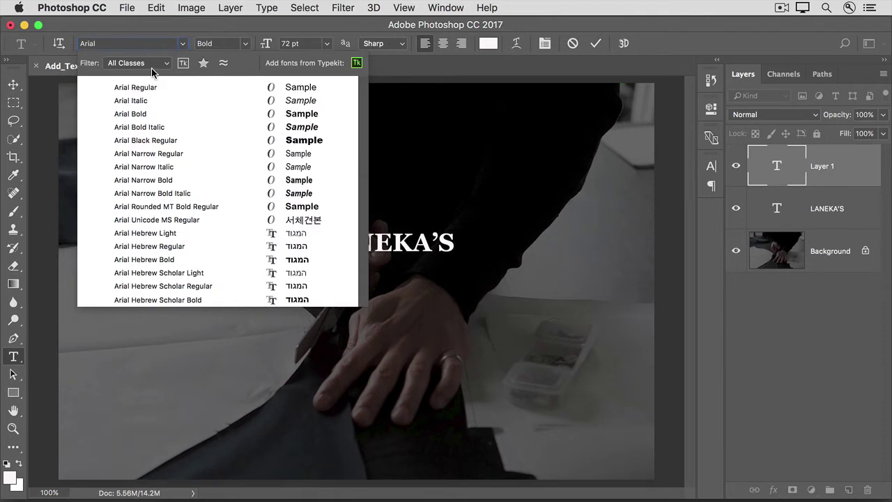
pyautogui.click(154, 84)
pyautogui.click(326, 44)
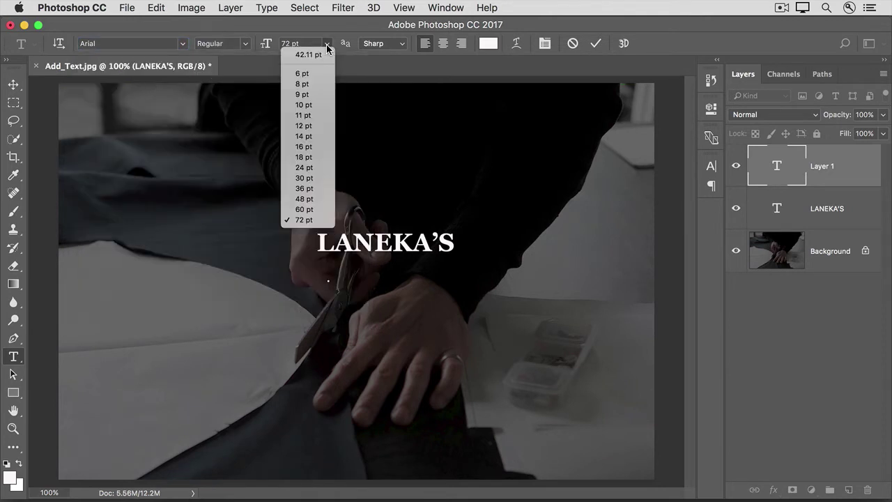
pyautogui.click(307, 188)
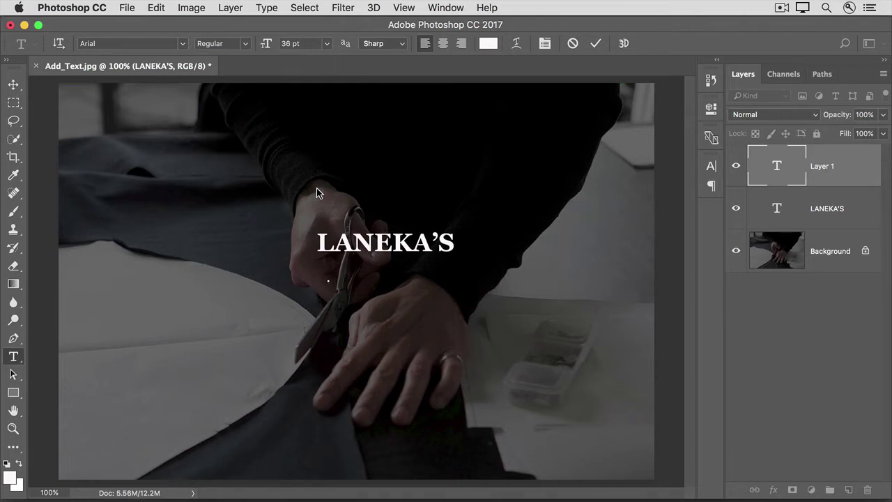
# Type the two-line caption CUSTOM CLOTHING / SINCE 1964 and commit it
pyautogui.write('CUSTOM C')
pyautogui.press('BackSpace')
pyautogui.write('LOTHING')
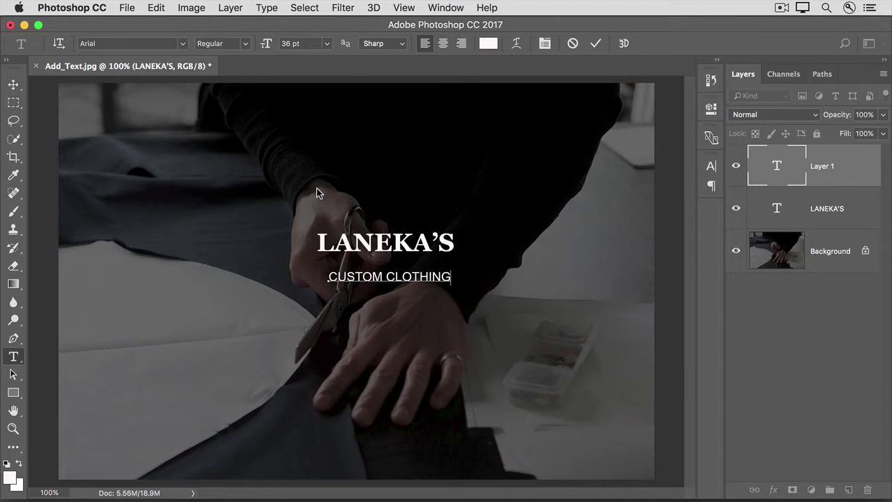
pyautogui.press('Return')
pyautogui.write('SINCE 1964')
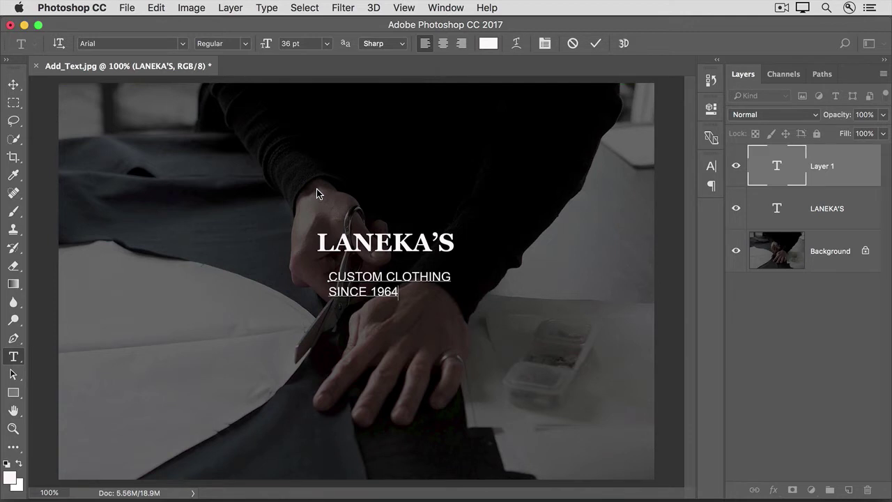
pyautogui.click(597, 44)
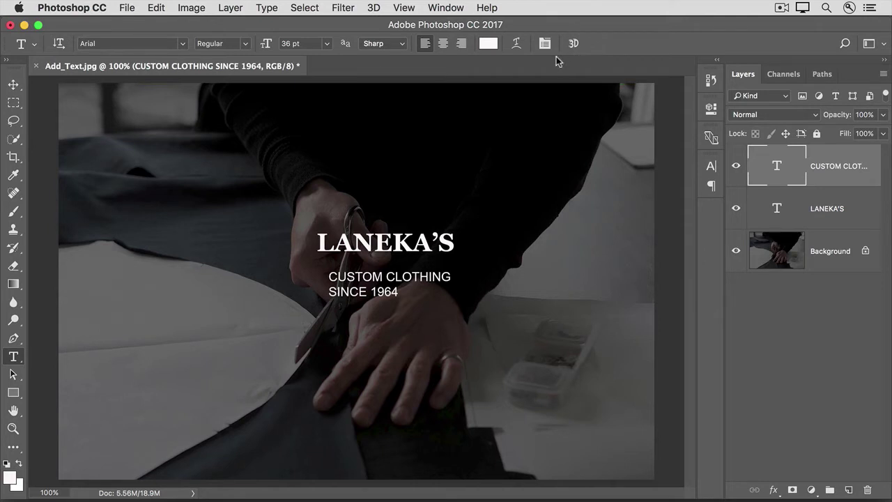
# Centre-align the caption lines and move the caption centred beneath LANEKA'S
pyautogui.click(445, 46)
pyautogui.press('super+alt+a')
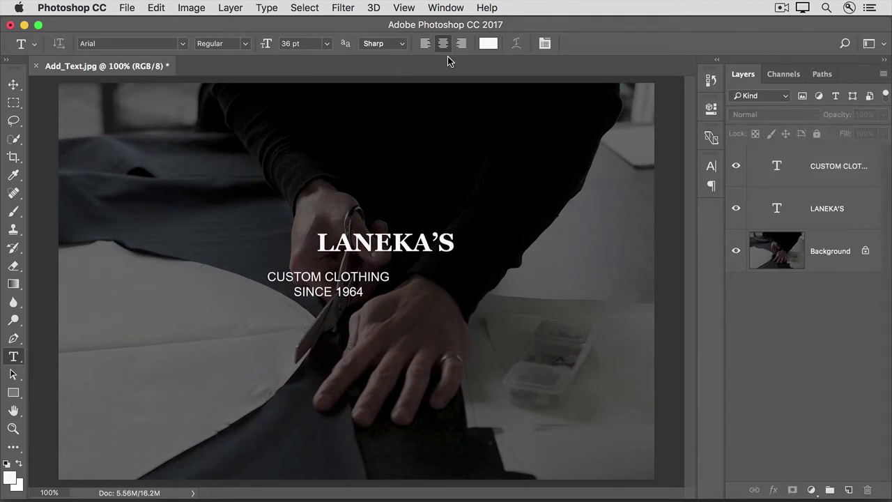
pyautogui.click(13, 84)
pyautogui.moveTo(318, 278); pyautogui.dragTo(368, 280)
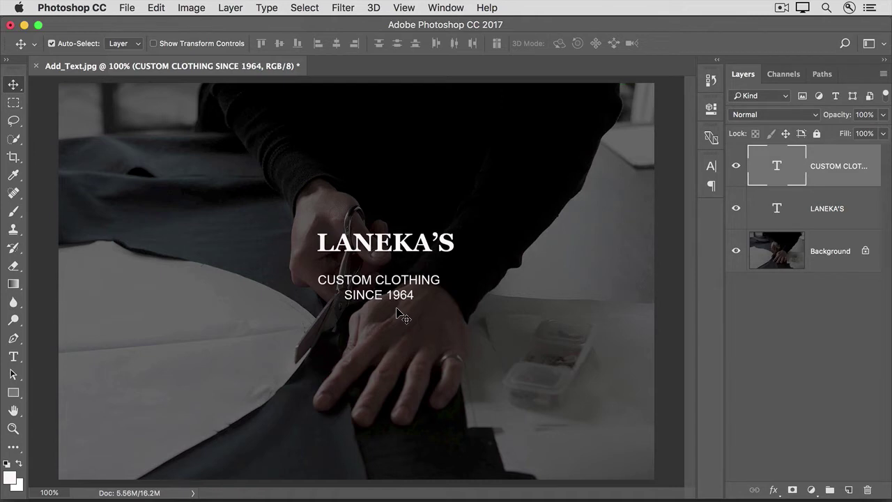
pyautogui.click(127, 9)
# Save the document as a new file with Save As
pyautogui.click(143, 151)
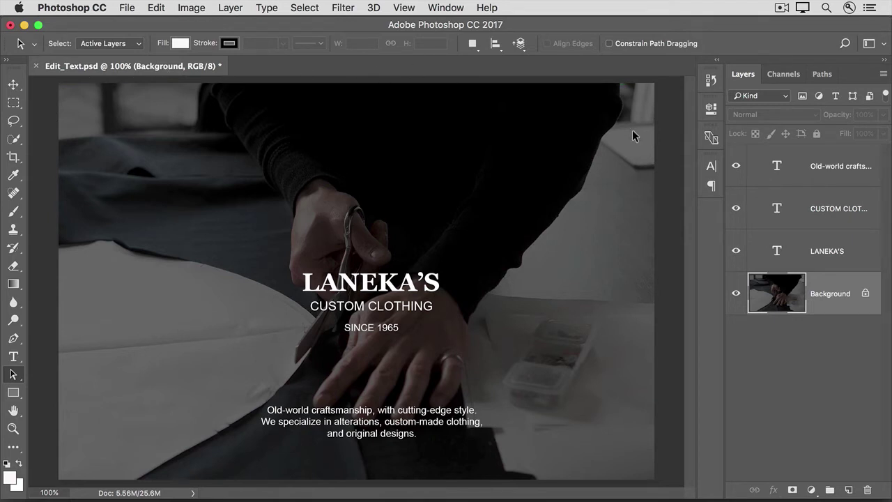
# Reduce the LANEKA'S headline to 60 pt, then select the CUSTOM CLOTHING caption layer
pyautogui.click(825, 263)
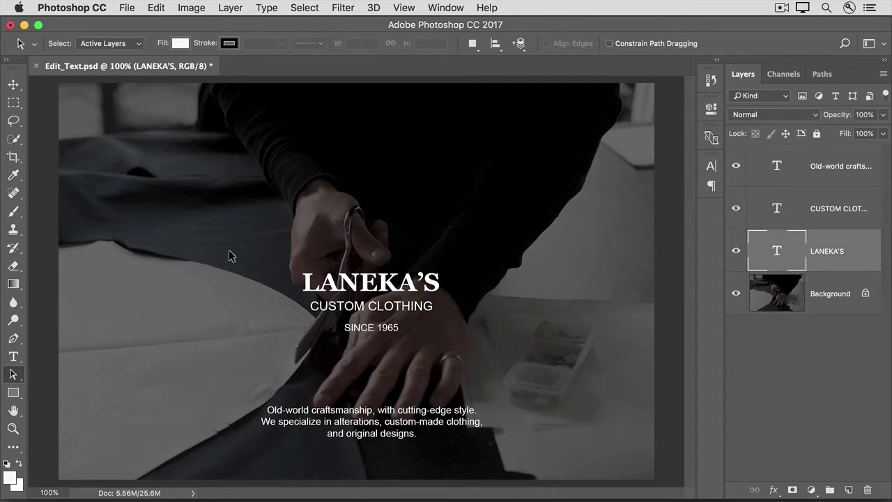
pyautogui.click(14, 357)
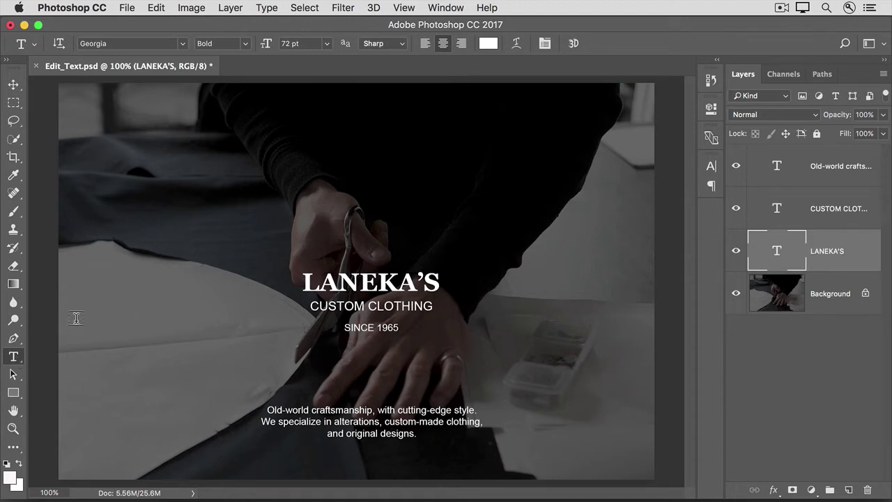
pyautogui.doubleClick(288, 44)
pyautogui.write('60')
pyautogui.press('Return')
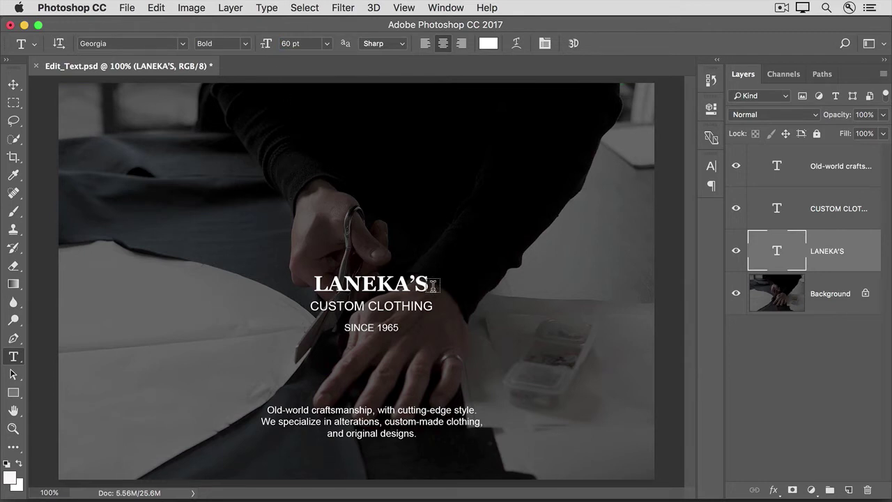
pyautogui.click(803, 217)
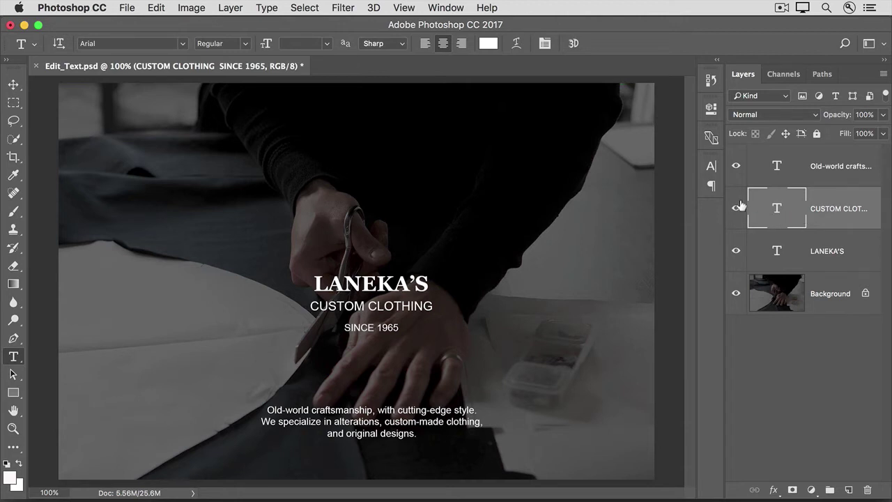
pyautogui.click(489, 45)
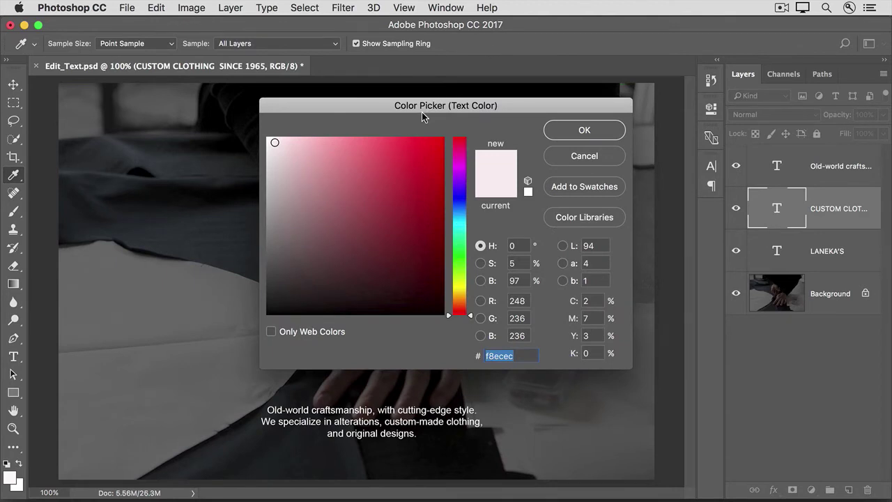
# Recolour the caption to web-safe mid grey #999999
pyautogui.moveTo(388, 110); pyautogui.dragTo(635, 10)
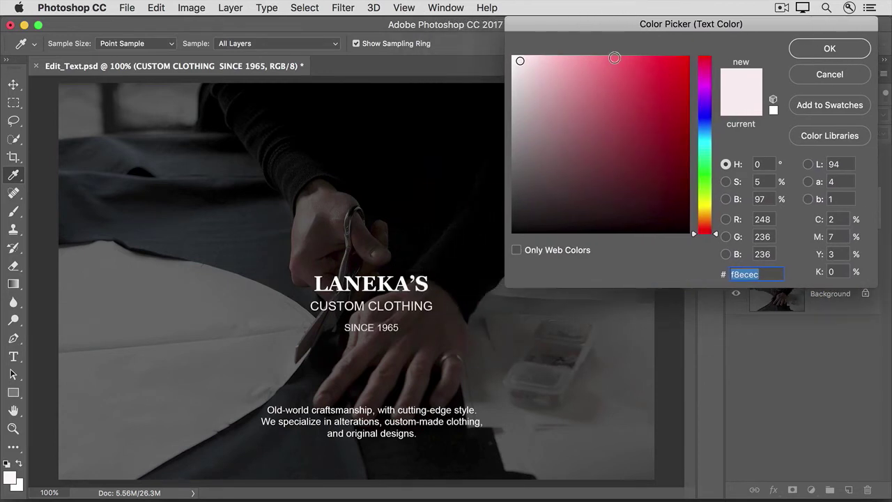
pyautogui.click(517, 250)
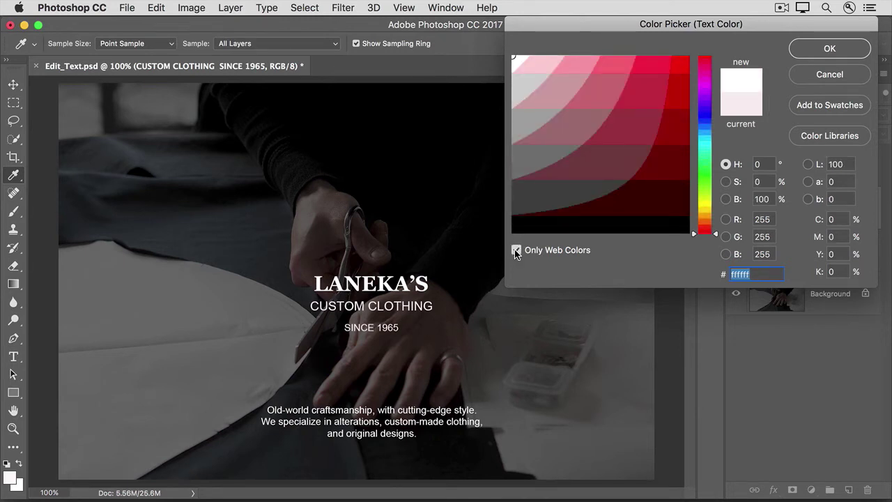
pyautogui.click(523, 123)
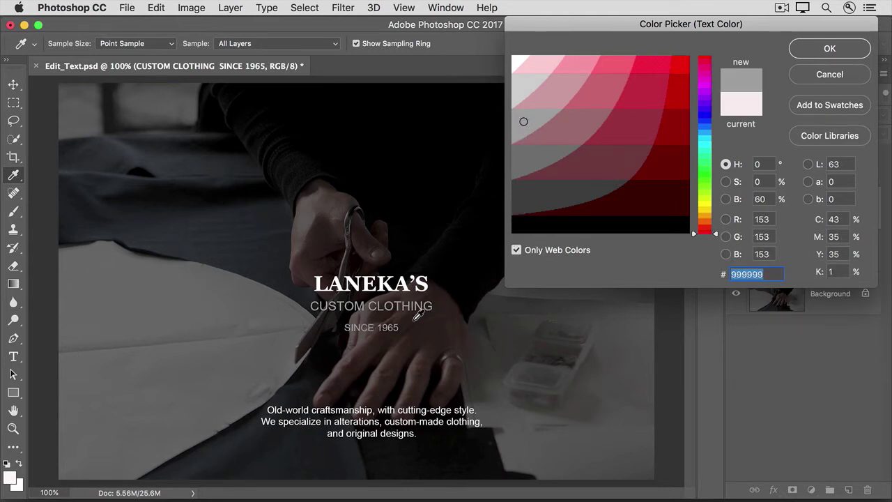
pyautogui.click(830, 48)
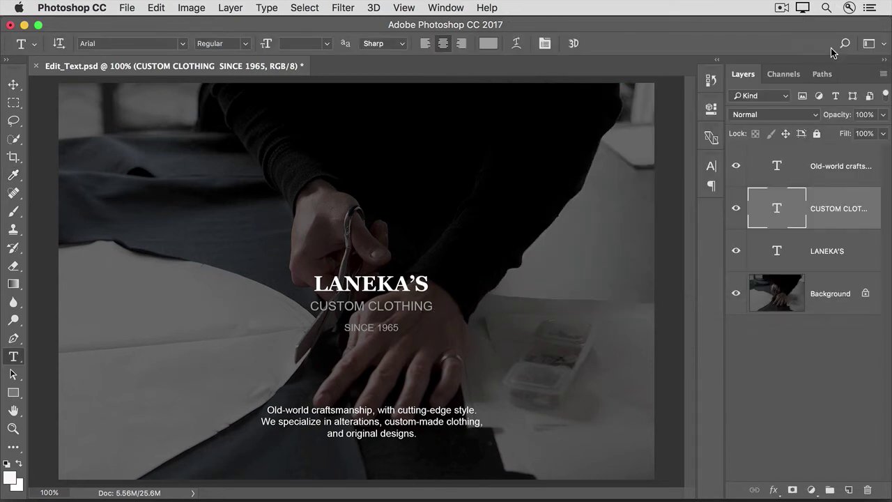
# Replace CUSTOM with FINE so the subtitle reads FINE CLOTHING, and commit
pyautogui.click(839, 303)
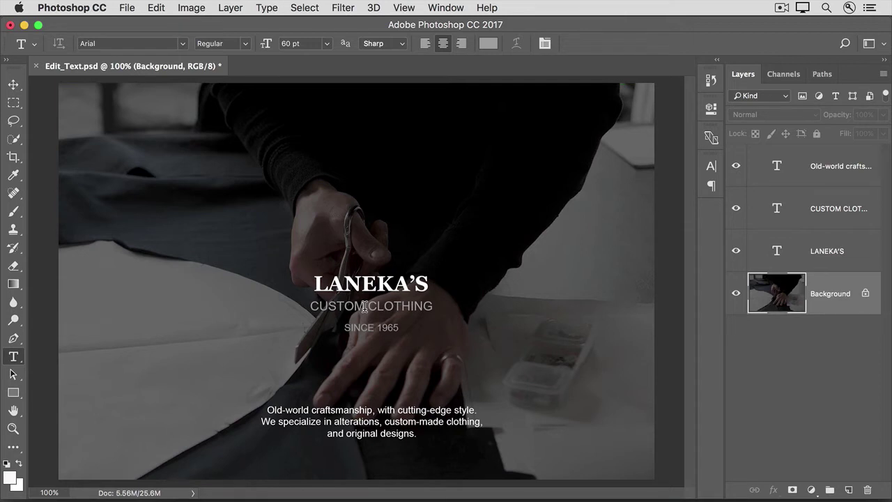
pyautogui.click(11, 359)
pyautogui.moveTo(364, 307); pyautogui.dragTo(313, 309)
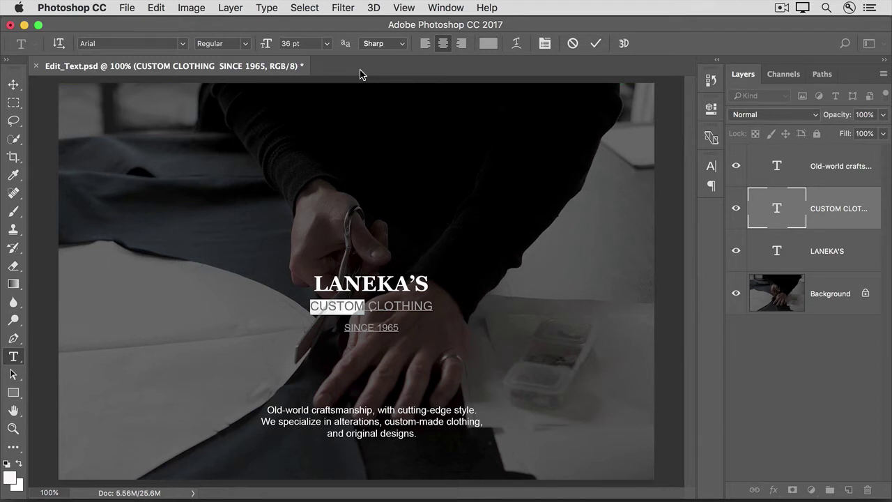
pyautogui.write('FINE')
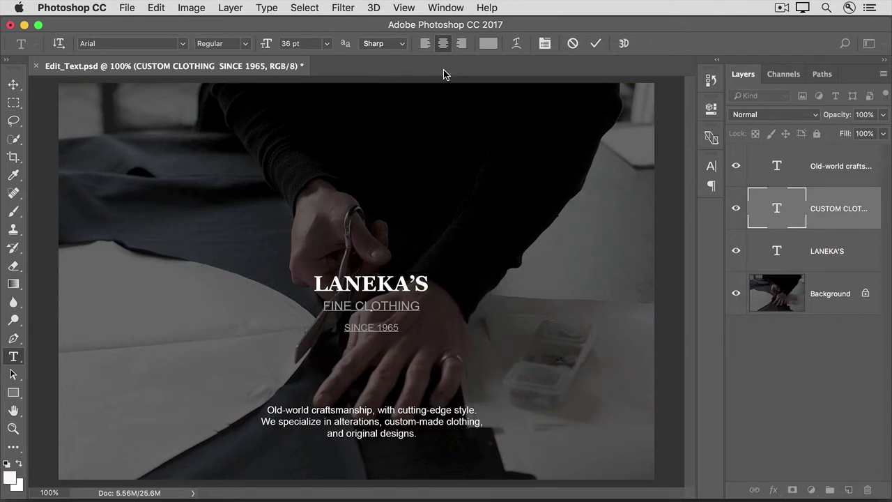
pyautogui.click(596, 44)
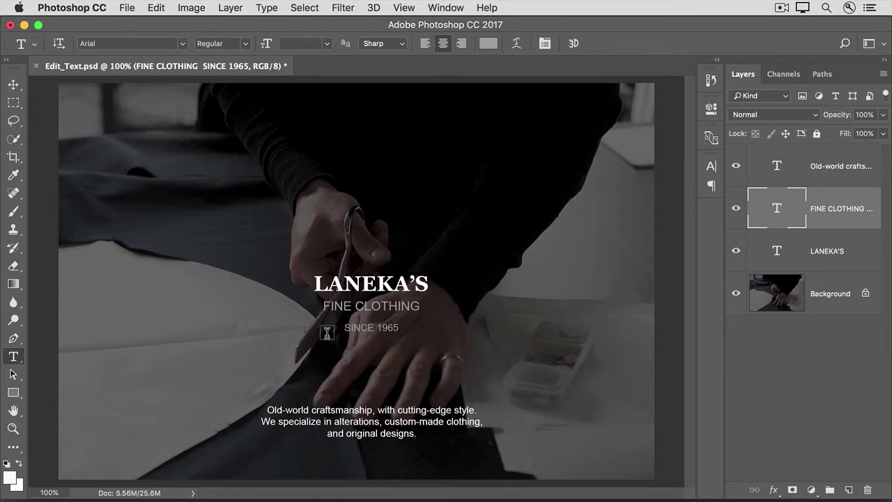
pyautogui.click(353, 417)
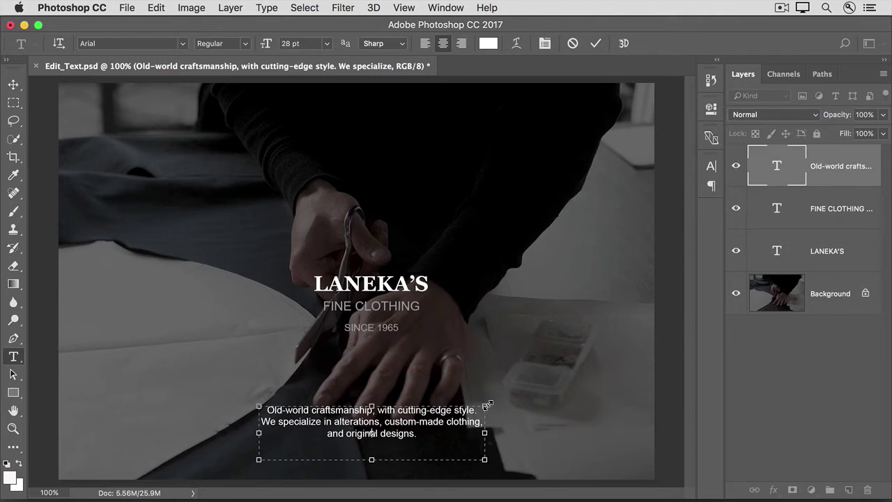
pyautogui.click(105, 143)
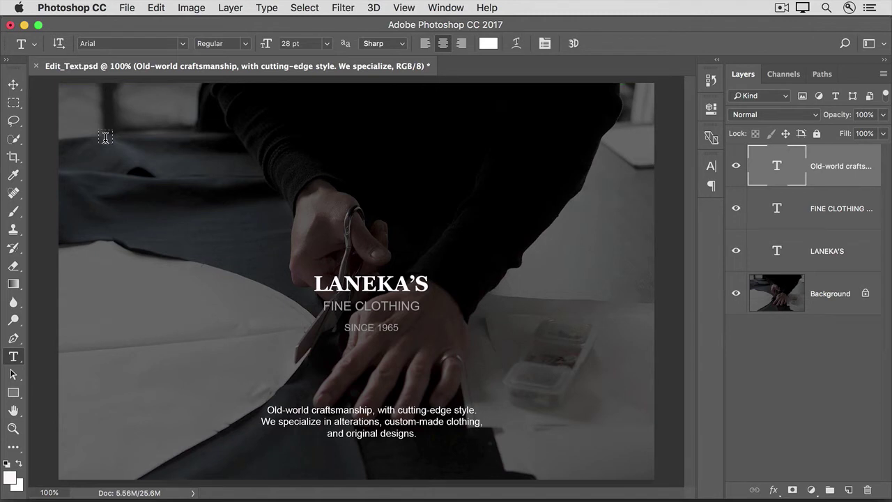
pyautogui.moveTo(105, 139); pyautogui.dragTo(245, 197)
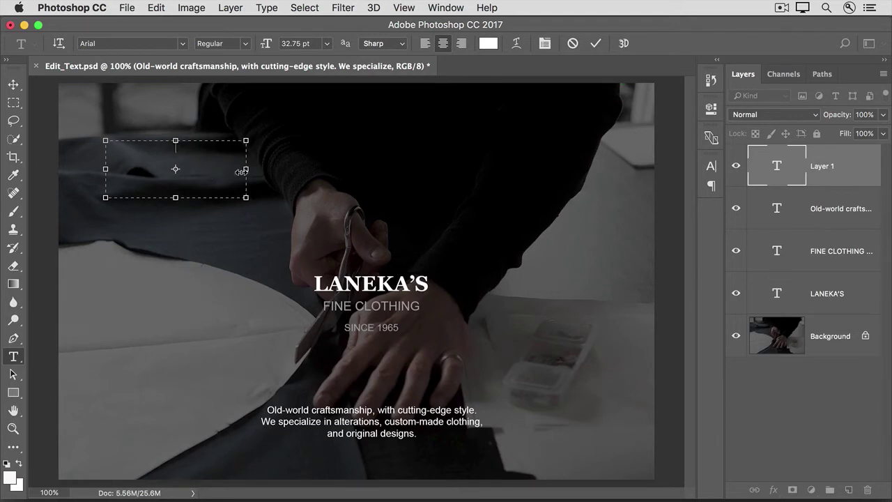
pyautogui.click(266, 8)
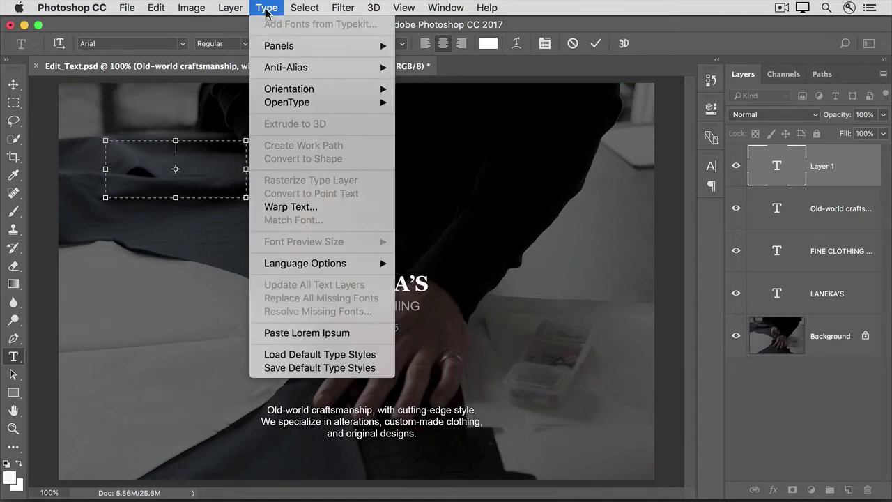
pyautogui.click(261, 337)
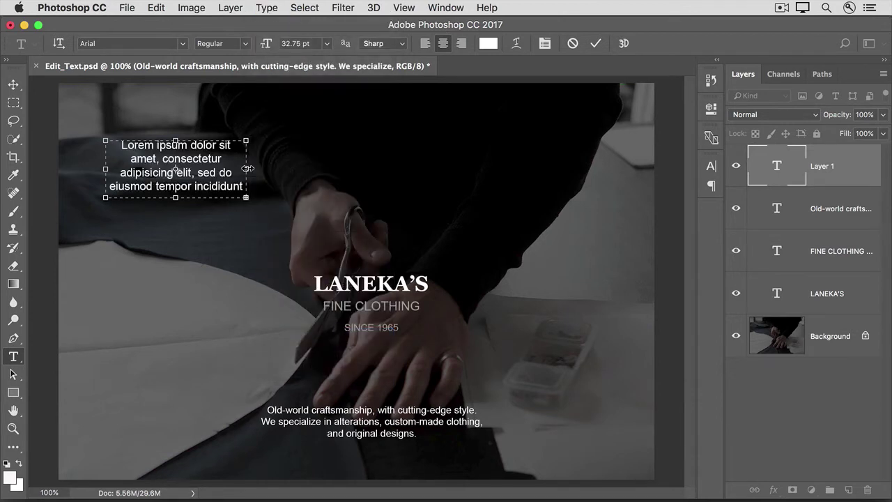
pyautogui.moveTo(247, 170); pyautogui.dragTo(300, 170)
pyautogui.moveTo(204, 198); pyautogui.dragTo(203, 229)
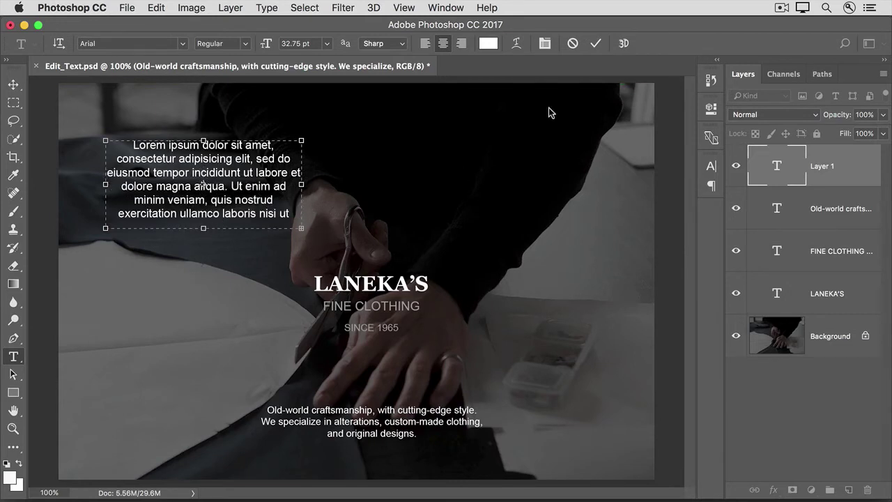
pyautogui.click(572, 44)
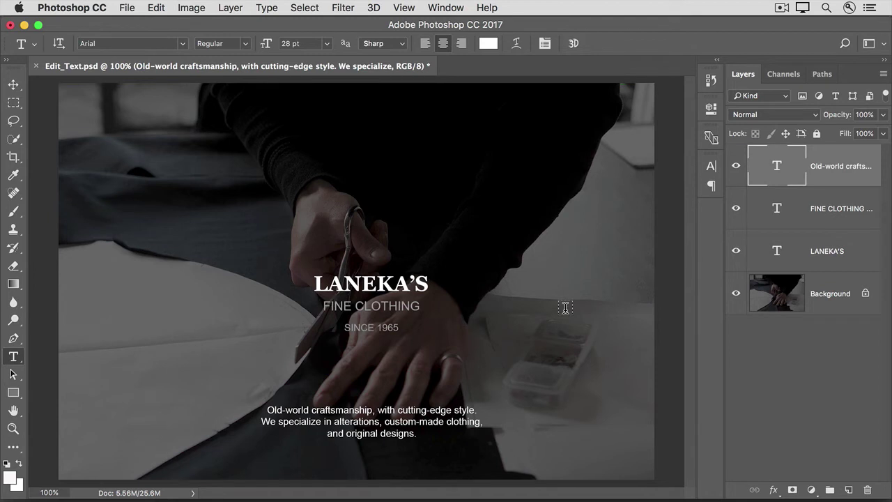
# Widen the tagline paragraph box so it reflows onto two lines, and commit the edit
pyautogui.click(405, 416)
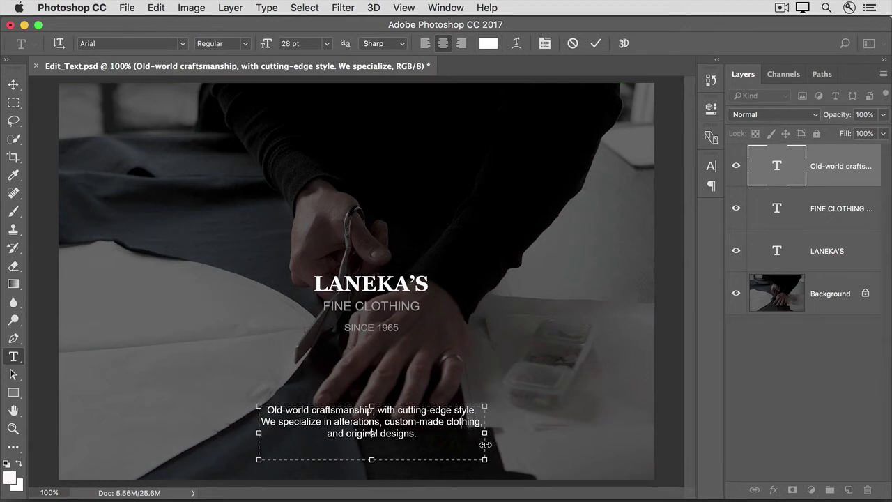
pyautogui.moveTo(484, 445); pyautogui.dragTo(555, 438)
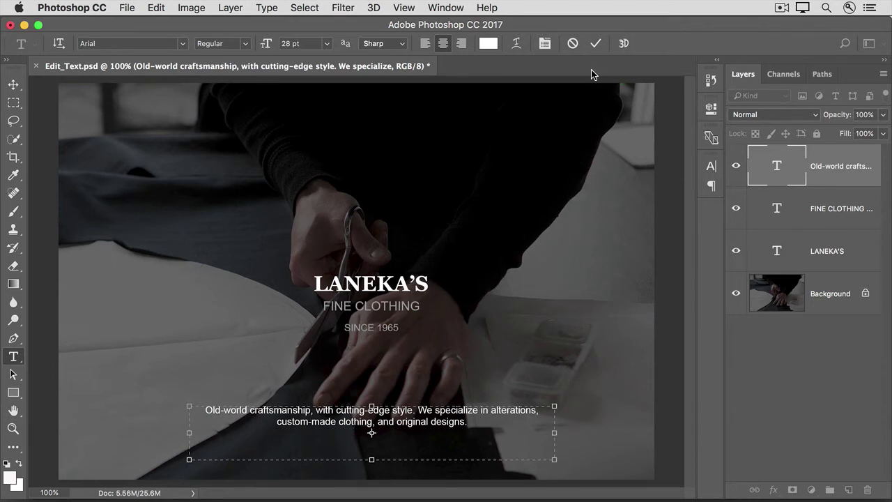
pyautogui.click(595, 44)
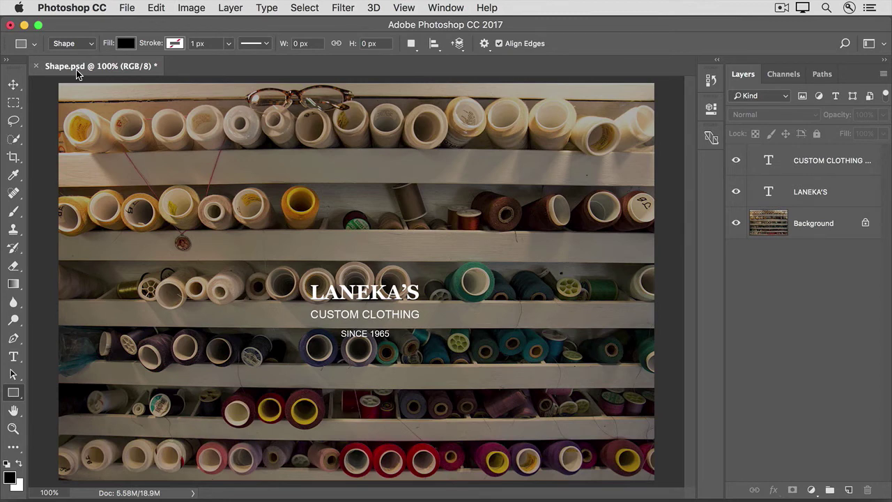
# Switch to the Rounded Rectangle Tool and target the Background layer for the new shape
pyautogui.click(21, 399)
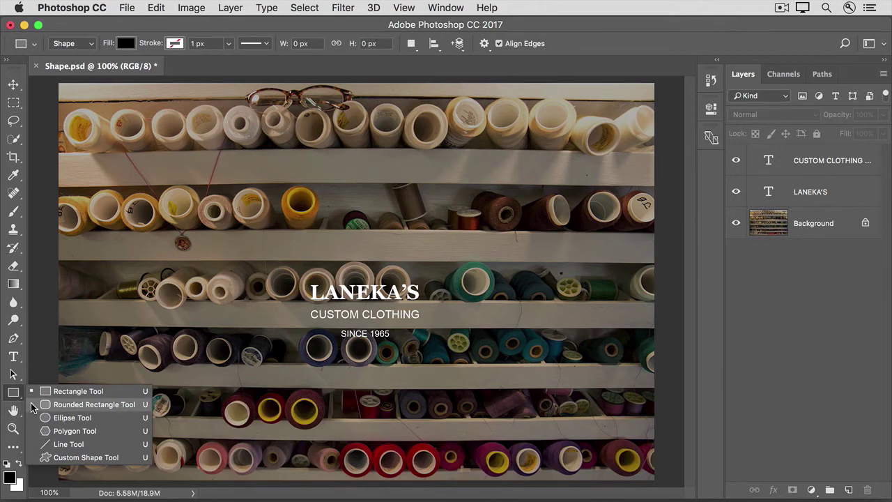
pyautogui.click(30, 403)
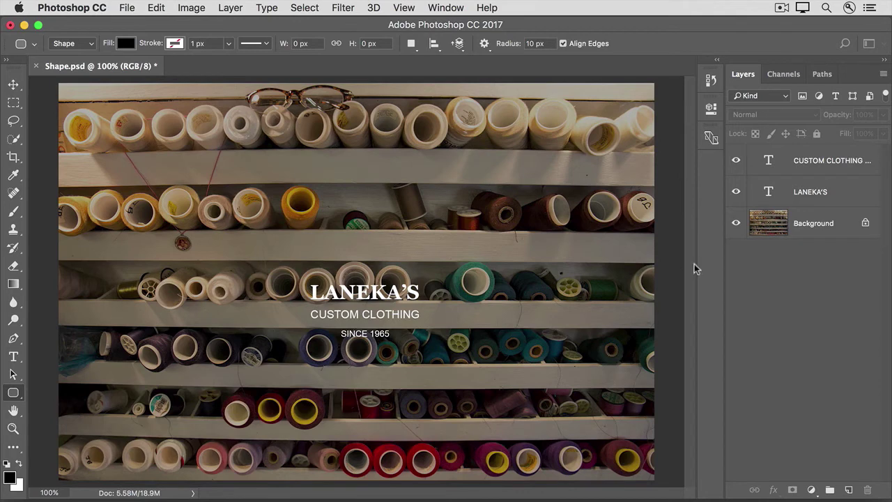
pyautogui.click(807, 235)
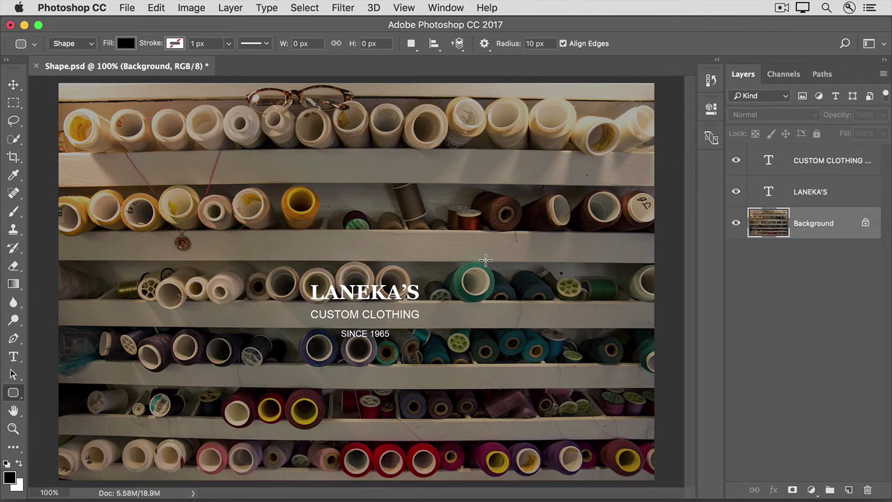
# Draw a 727 × 344 px rounded rectangle behind the LANEKA'S text with 65 px corner radii
pyautogui.moveTo(485, 260); pyautogui.dragTo(234, 379)
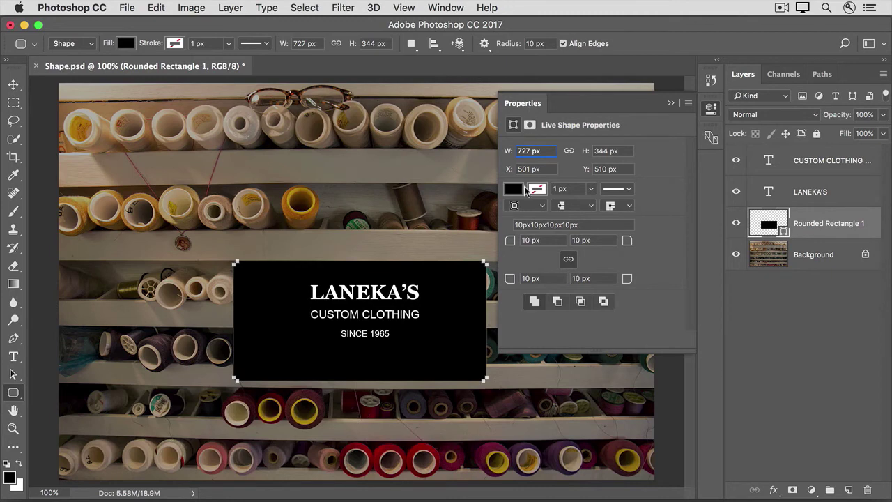
pyautogui.click(510, 242)
pyautogui.moveTo(510, 243); pyautogui.dragTo(548, 242)
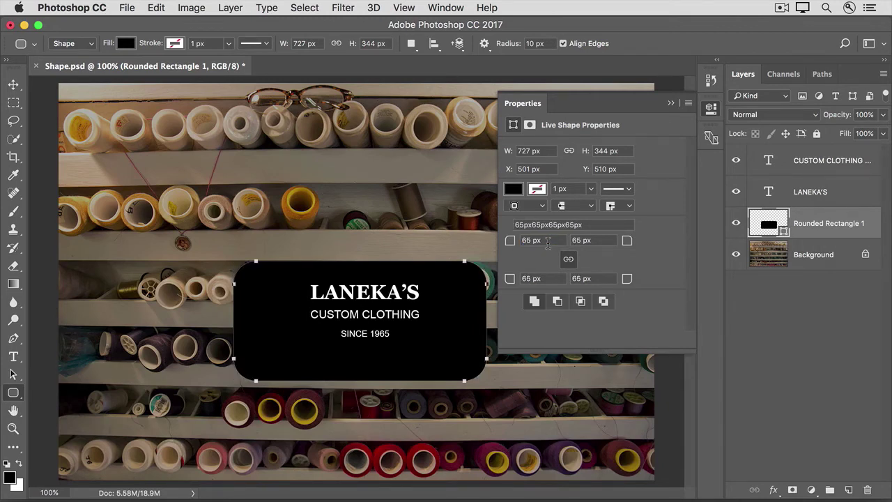
# Collapse the Properties panel, reselect the Rounded Rectangle 1 layer, and bring up the Edit menu
pyautogui.click(669, 106)
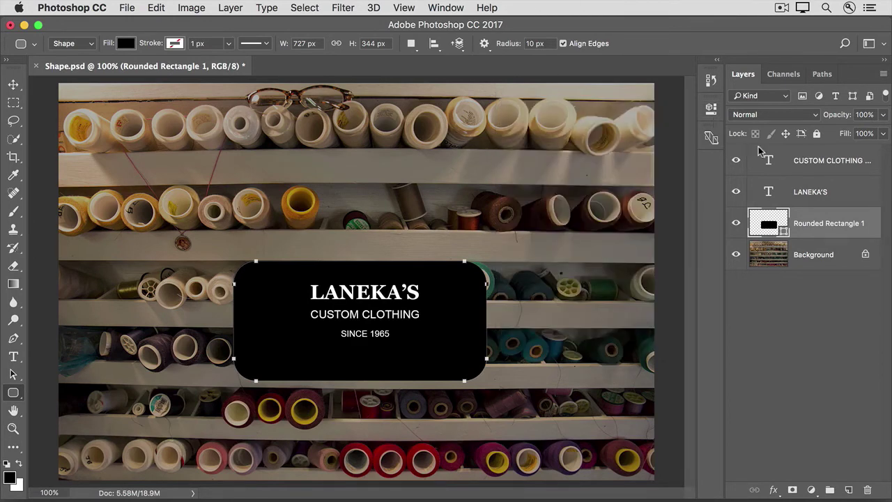
pyautogui.click(824, 250)
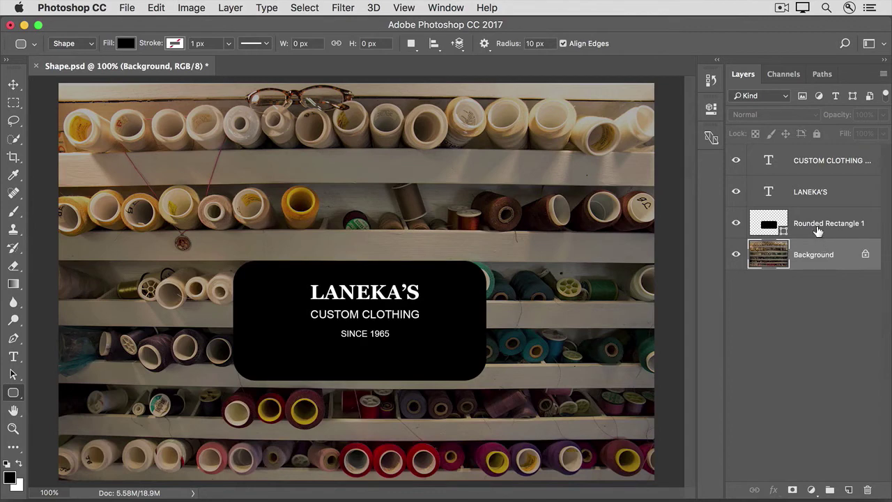
pyautogui.click(816, 231)
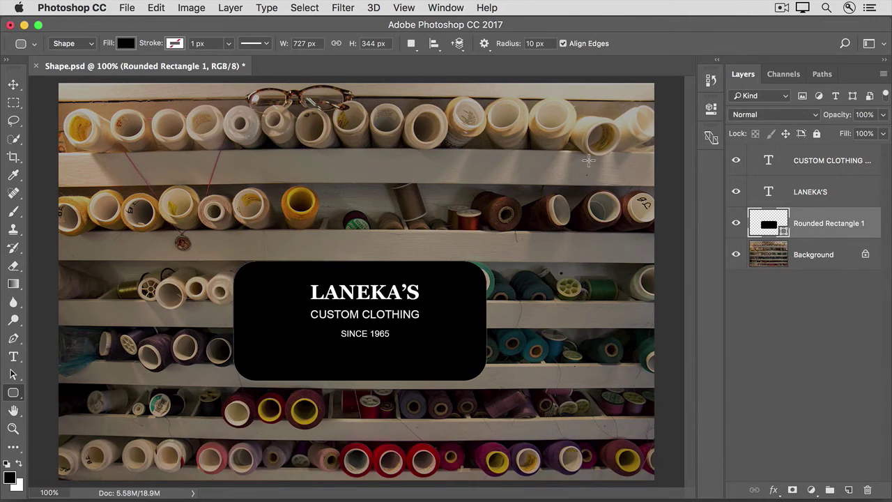
pyautogui.click(156, 8)
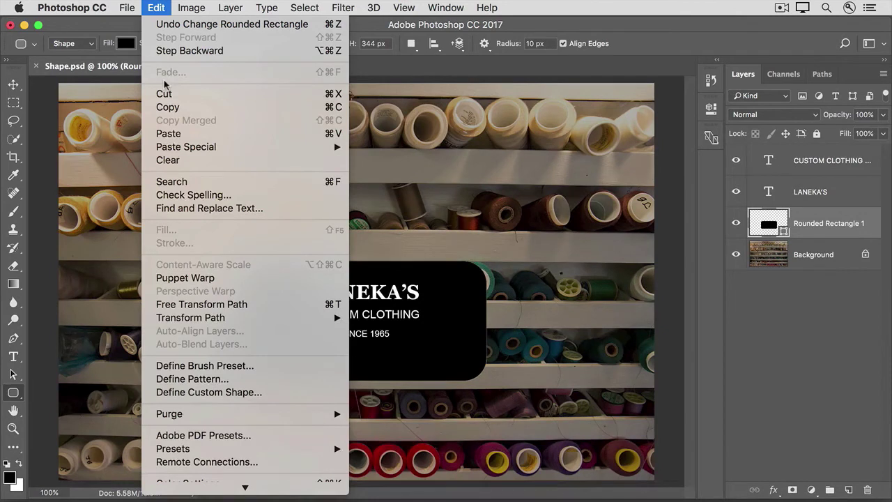
pyautogui.click(233, 311)
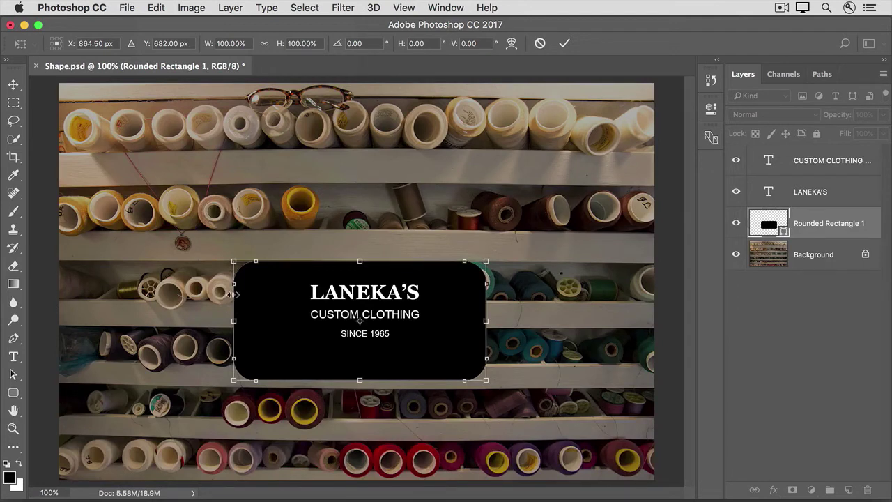
pyautogui.moveTo(233, 262); pyautogui.dragTo(217, 254)
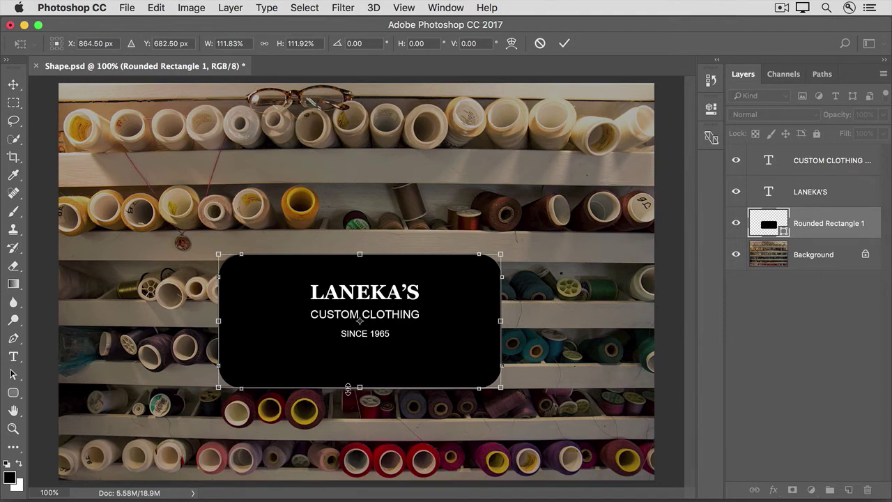
pyautogui.moveTo(348, 389); pyautogui.dragTo(348, 376)
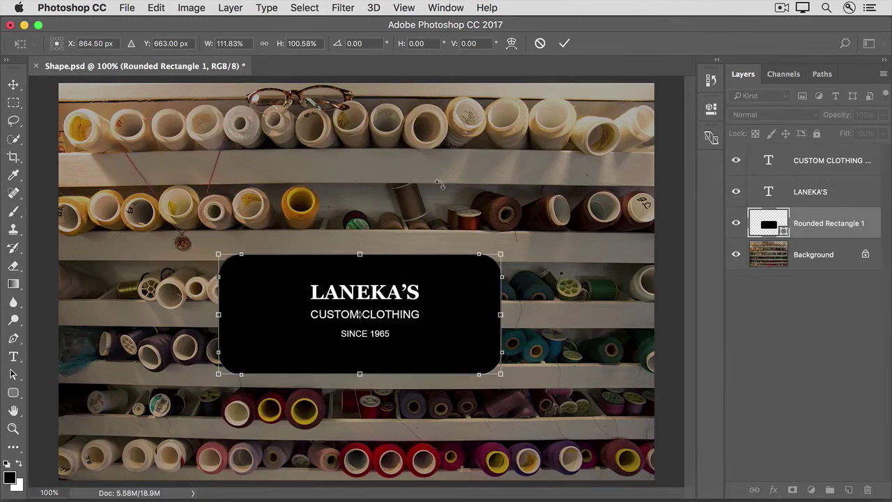
pyautogui.click(564, 46)
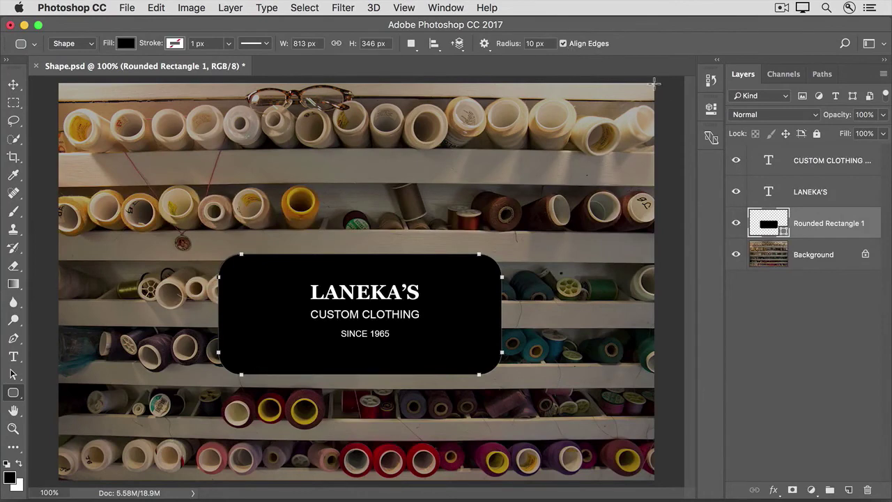
pyautogui.click(816, 260)
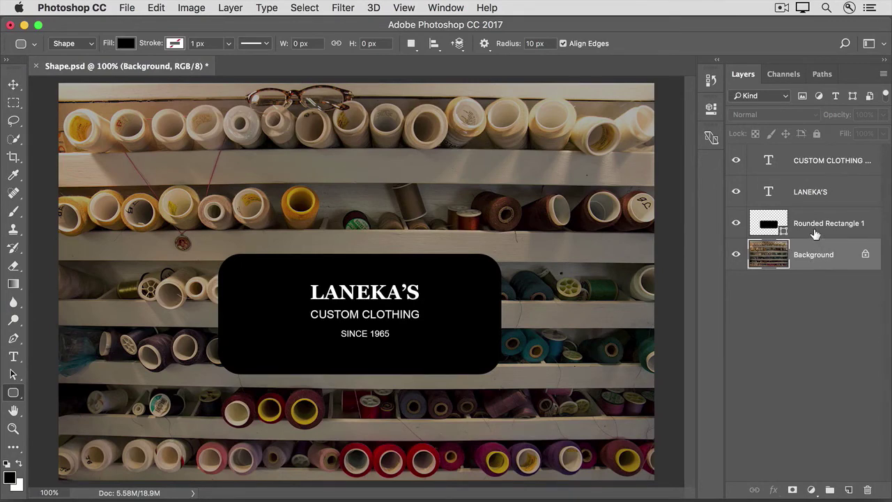
pyautogui.click(814, 232)
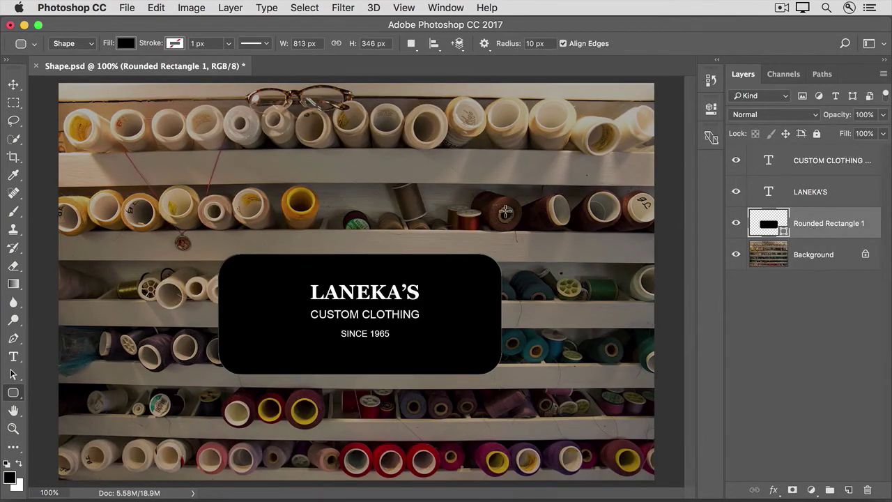
pyautogui.click(14, 86)
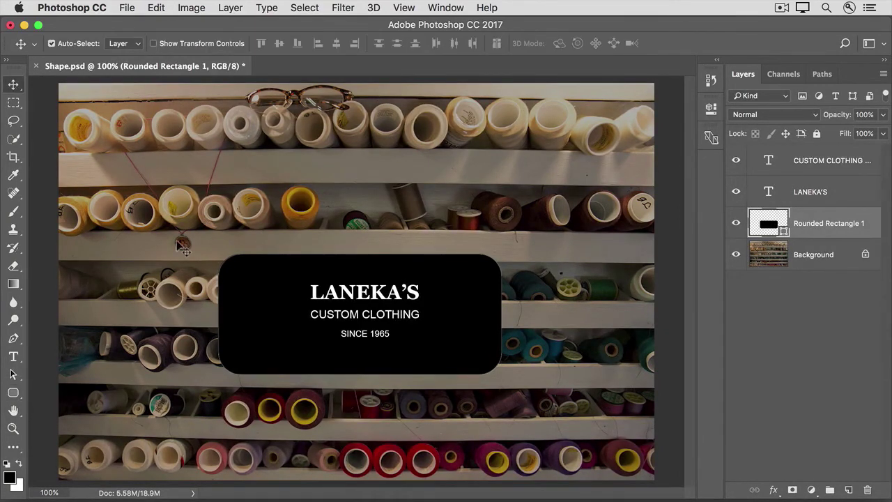
# Nudge Rounded Rectangle 1 about 0.2 in right to centre it behind the text
pyautogui.moveTo(234, 299); pyautogui.dragTo(239, 298)
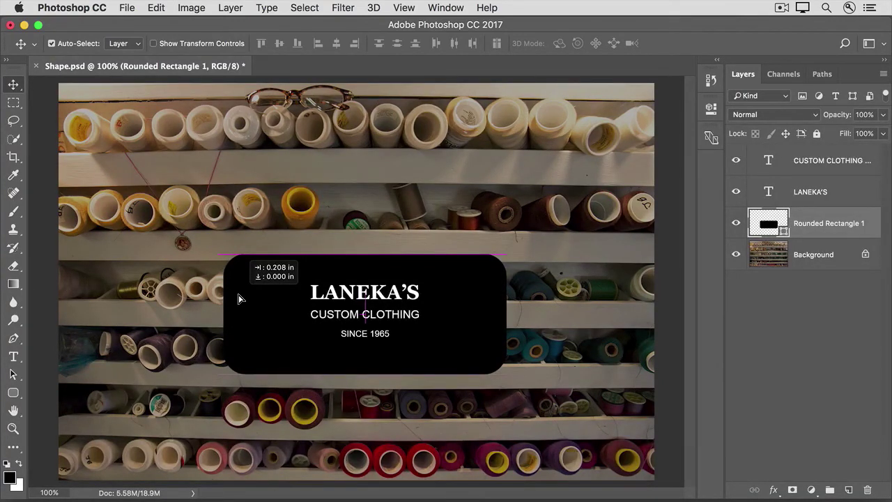
pyautogui.moveTo(238, 298); pyautogui.dragTo(238, 298)
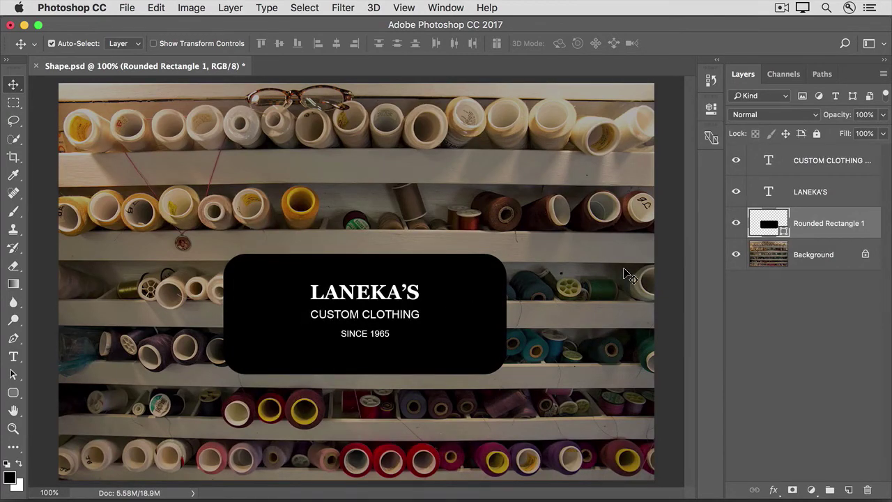
# Fill the rounded rectangle with dark navy 000d1b sampled from a spool in the photo
pyautogui.doubleClick(769, 228)
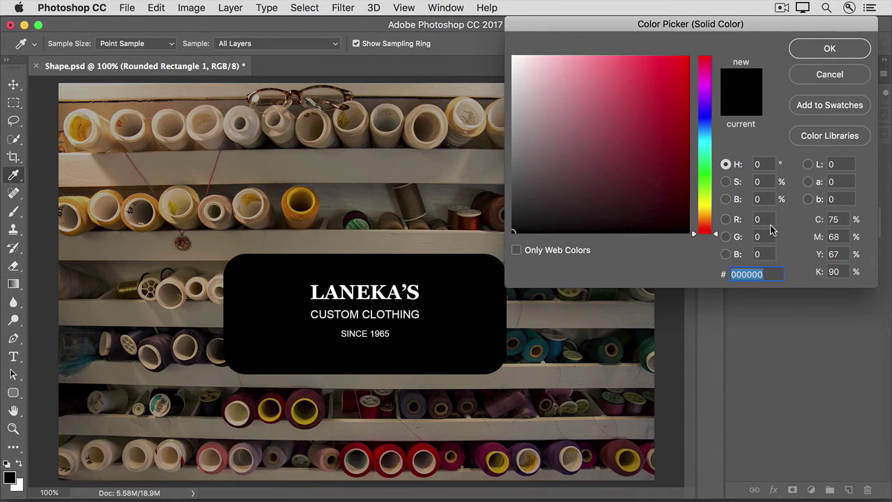
pyautogui.click(474, 223)
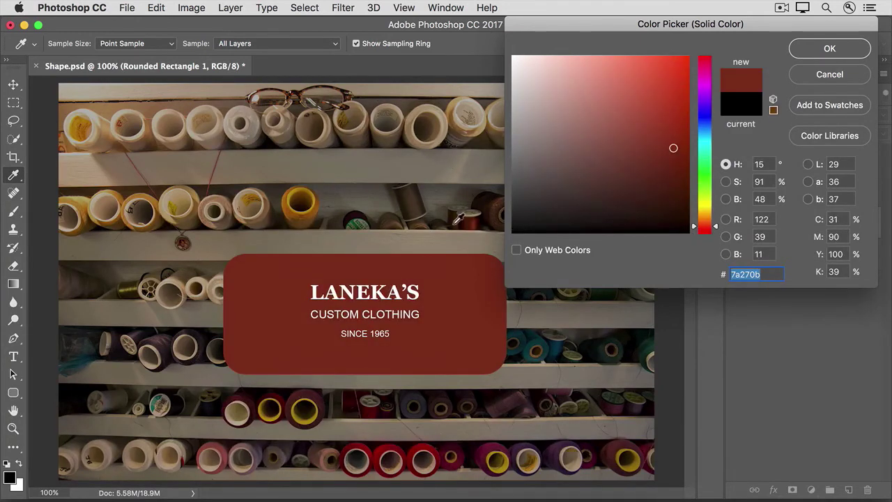
pyautogui.click(315, 214)
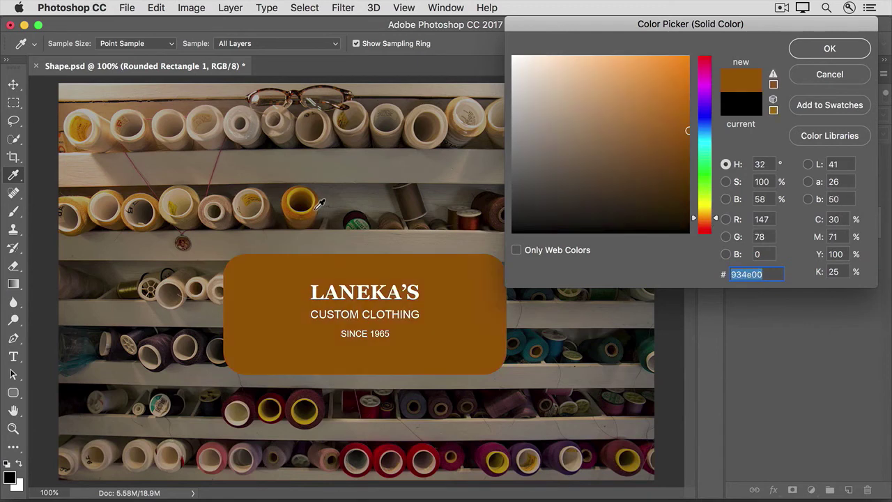
pyautogui.click(157, 337)
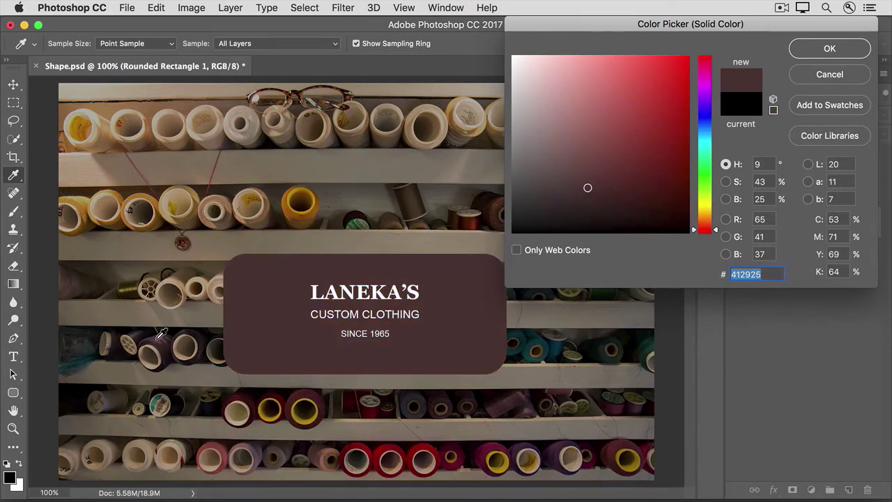
pyautogui.click(553, 340)
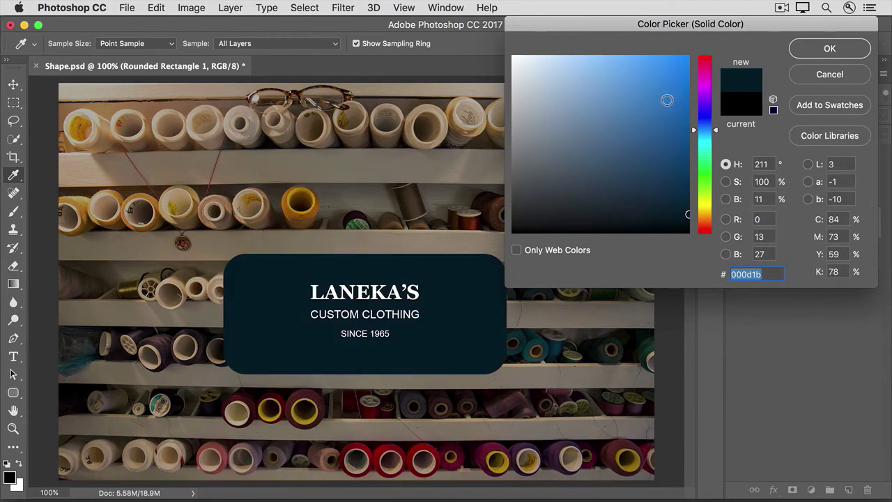
pyautogui.click(800, 47)
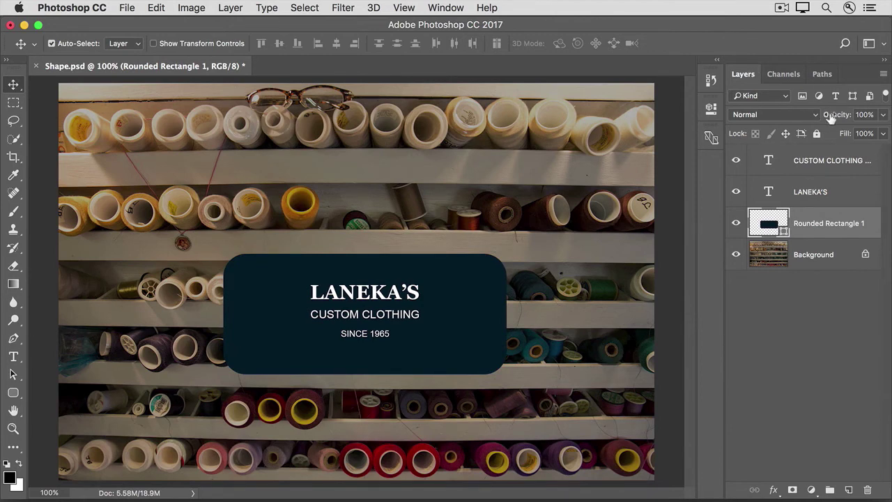
# Set the navy rounded rectangle layer's opacity to 64%
pyautogui.moveTo(843, 120); pyautogui.dragTo(817, 116)
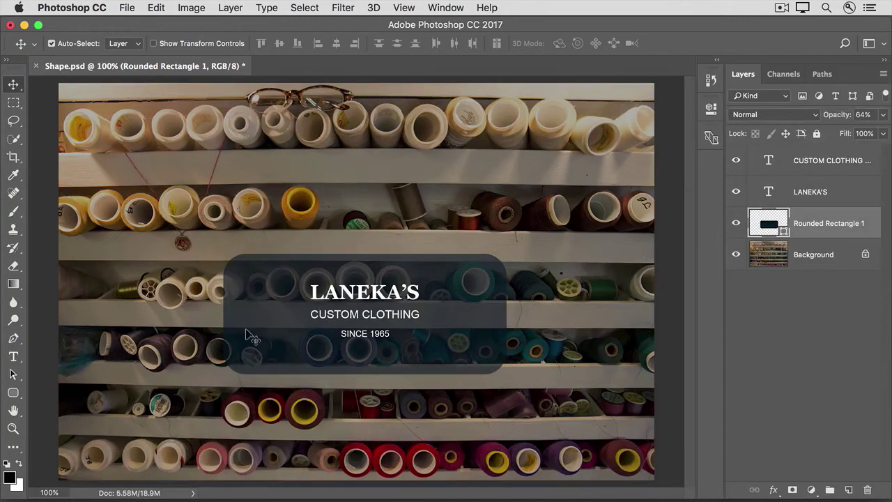
pyautogui.click(15, 394)
pyautogui.click(18, 397)
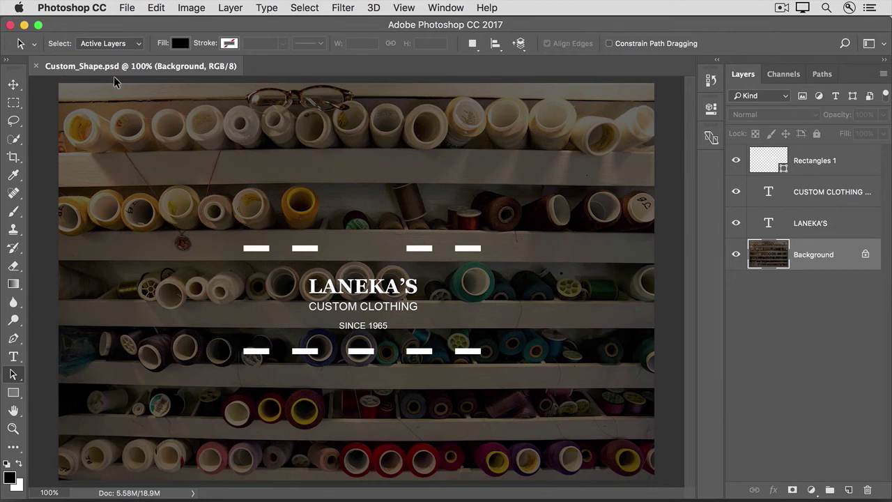
# Switch to the Custom Shape Tool and show the Shape picker's list of loadable shape sets
pyautogui.press('u')
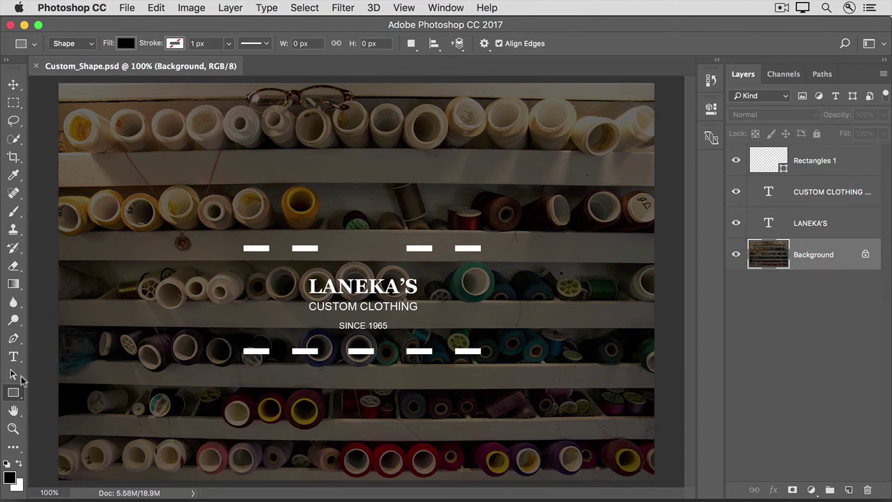
pyautogui.rightClick(16, 397)
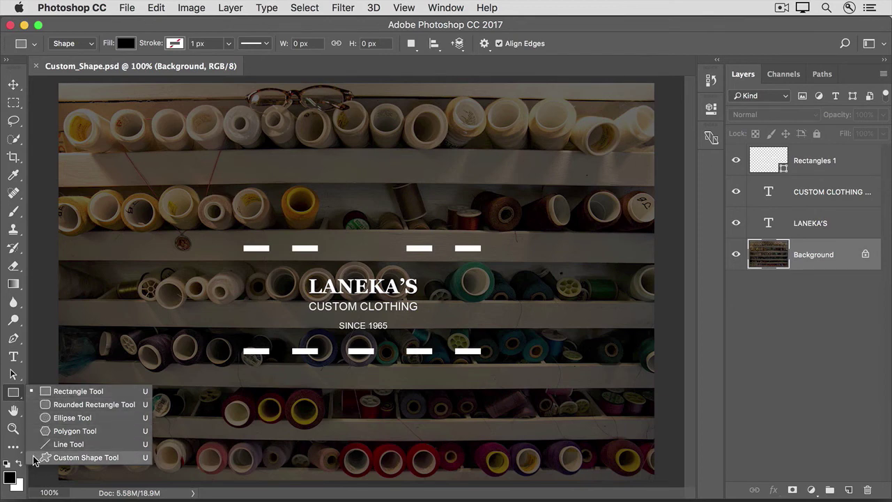
pyautogui.click(36, 458)
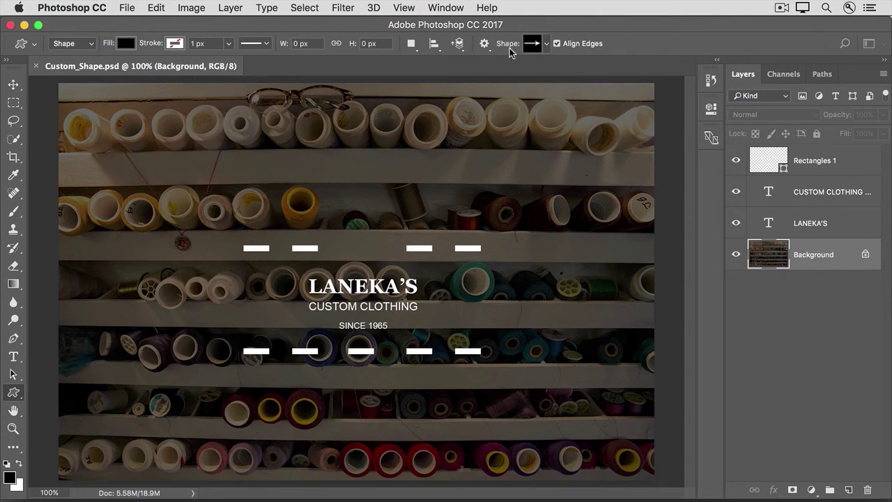
pyautogui.click(536, 49)
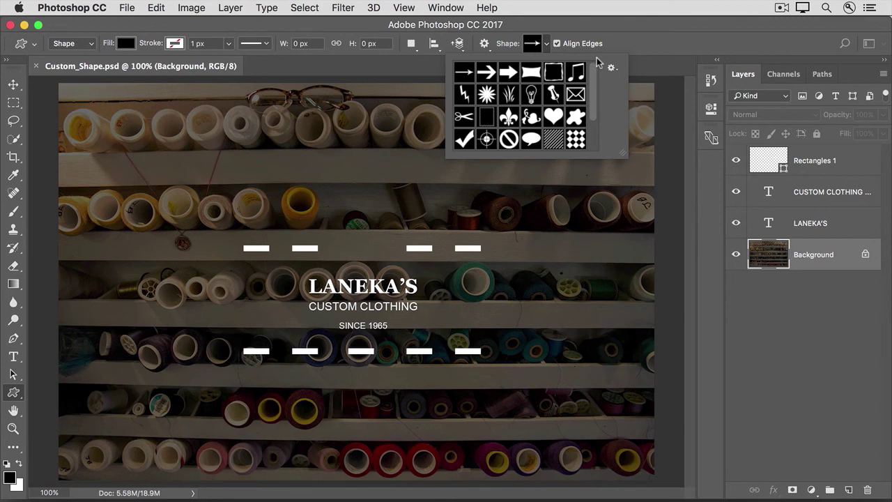
pyautogui.click(613, 69)
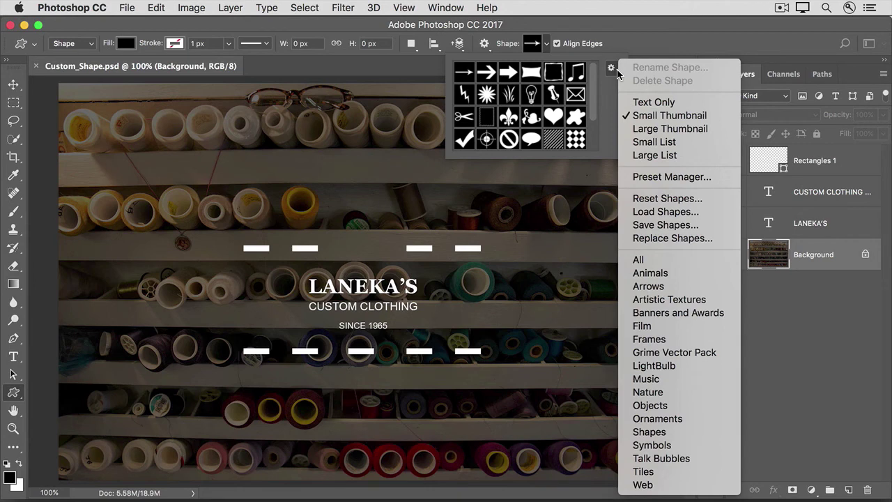
# Replace the custom shapes with the All set and enlarge the Shape picker
pyautogui.click(636, 260)
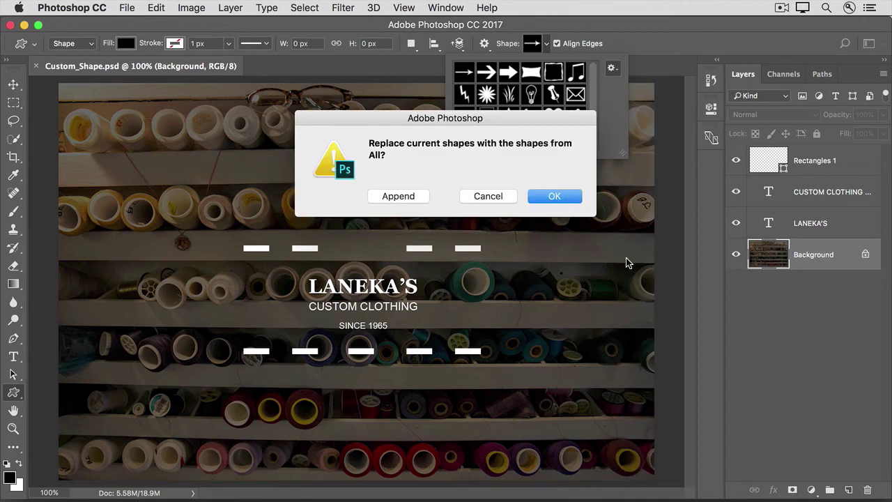
pyautogui.click(552, 197)
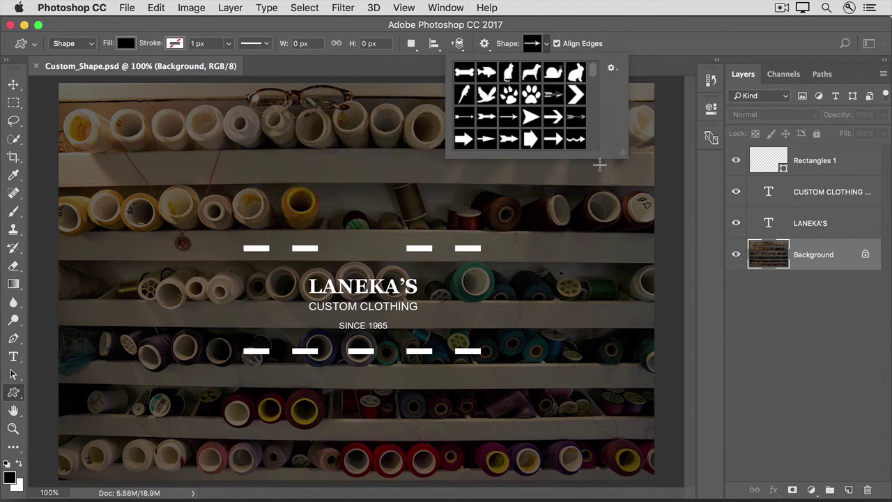
pyautogui.moveTo(623, 154); pyautogui.dragTo(859, 487)
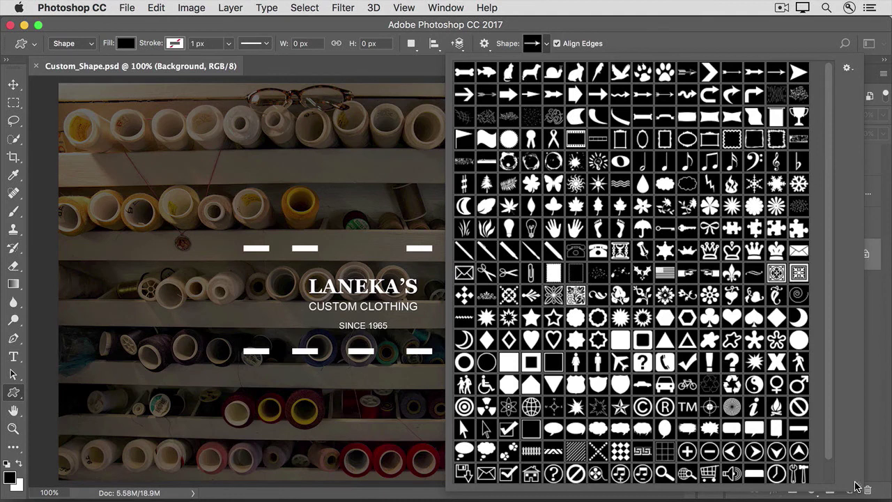
# Draw a black 372 × 161 px scissors shape above the upper dashed line
pyautogui.click(509, 277)
pyautogui.click(394, 69)
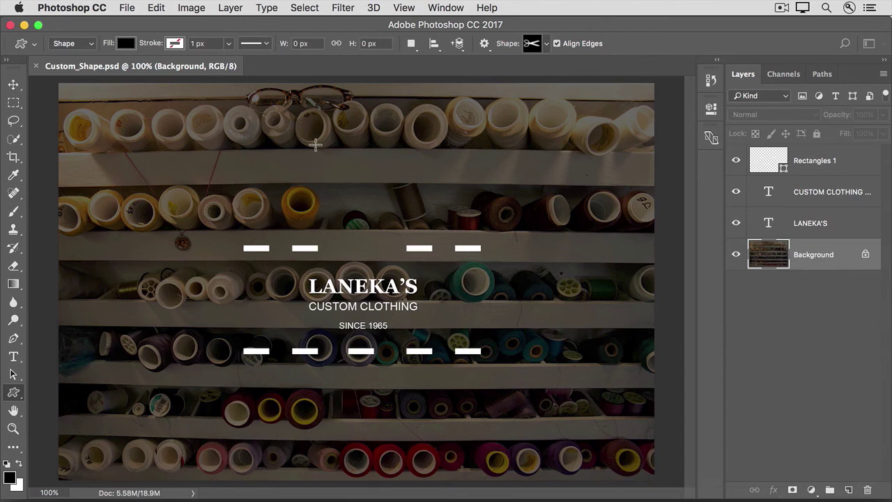
pyautogui.moveTo(313, 140); pyautogui.dragTo(444, 220)
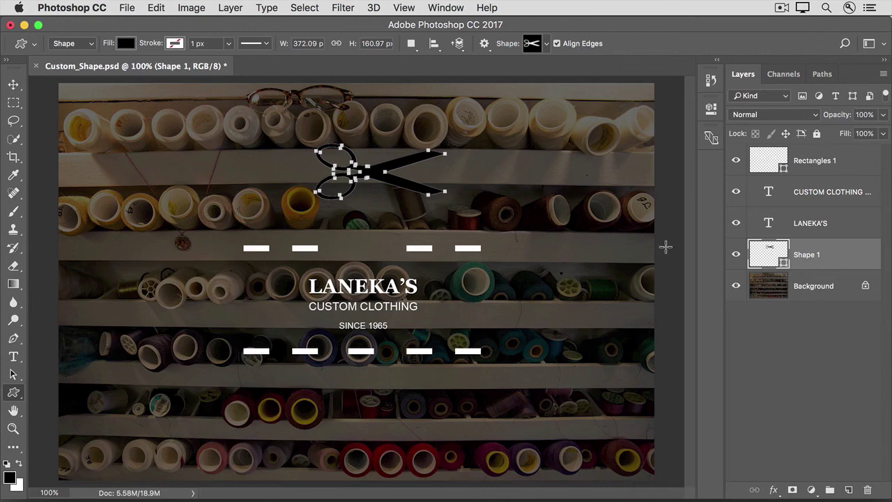
# Change the Shape 1 scissors fill colour from black to white
pyautogui.doubleClick(768, 258)
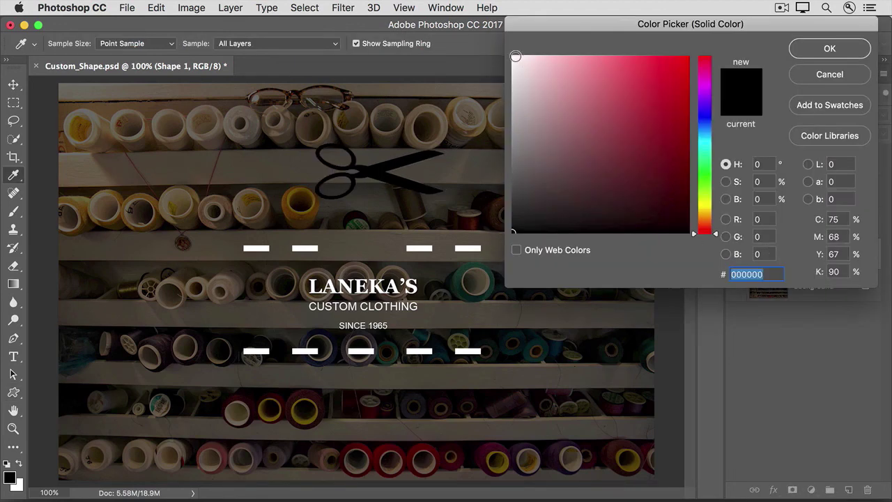
pyautogui.click(516, 55)
pyautogui.click(808, 49)
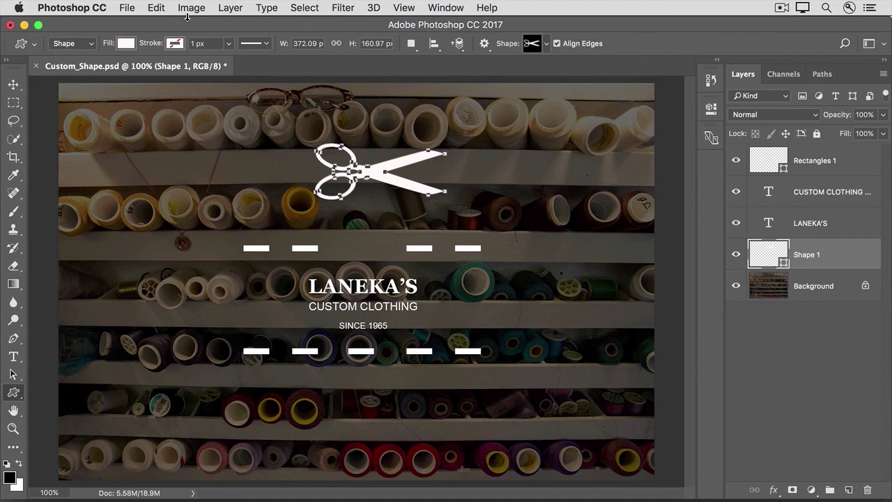
# Free-transform the scissors down to 173 × 75 px inside the upper dashed line's gap
pyautogui.click(165, 9)
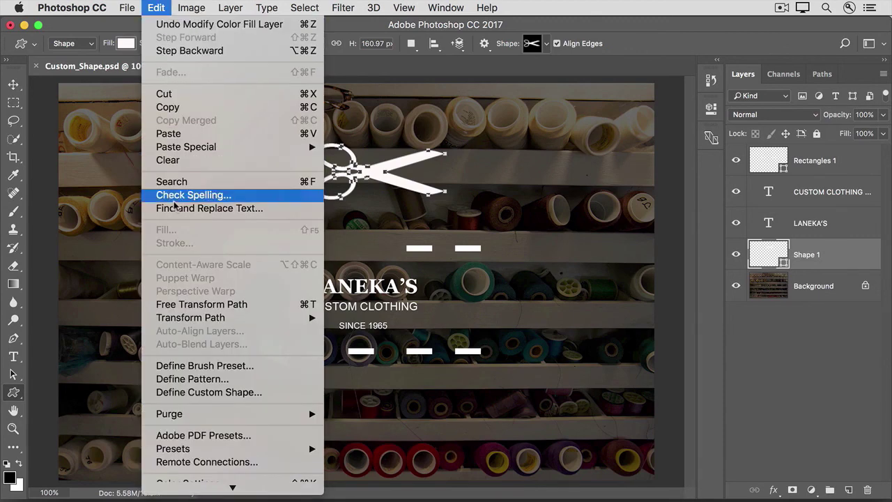
pyautogui.click(279, 307)
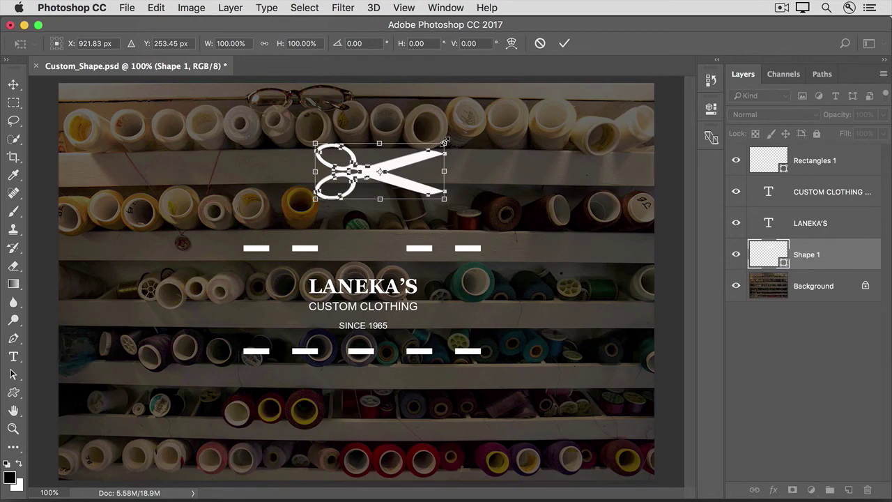
pyautogui.moveTo(444, 142); pyautogui.dragTo(372, 248)
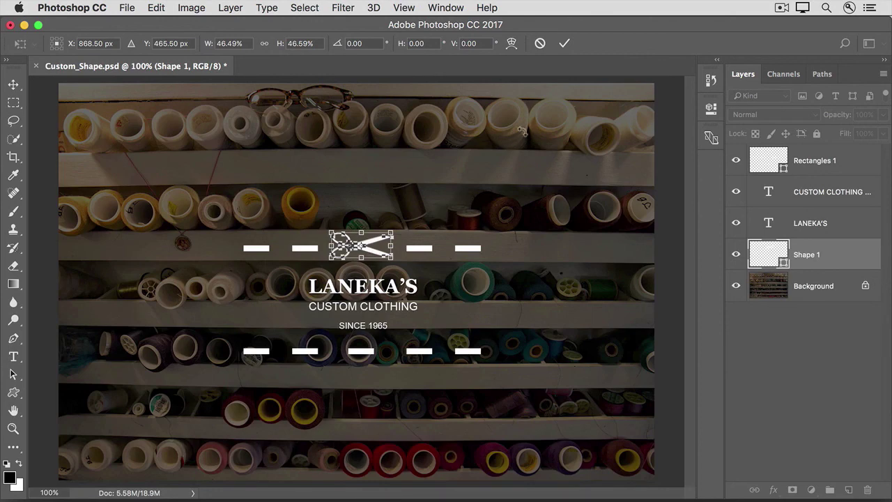
pyautogui.click(565, 44)
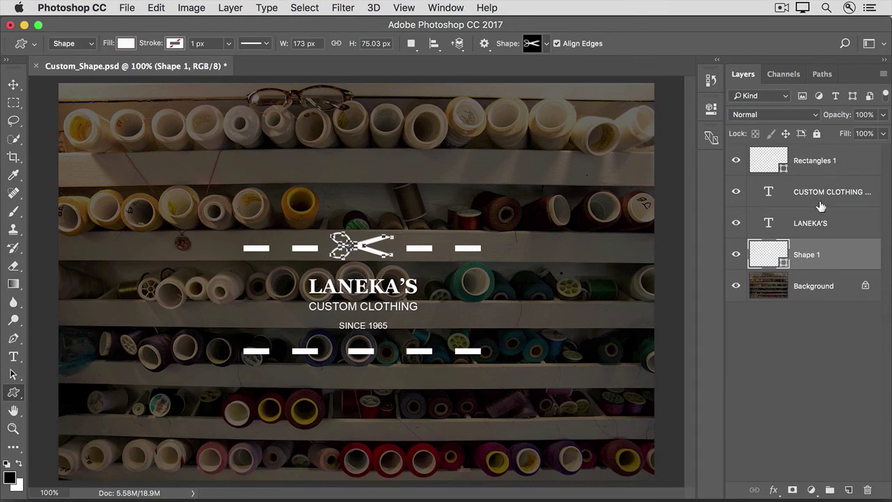
pyautogui.click(823, 294)
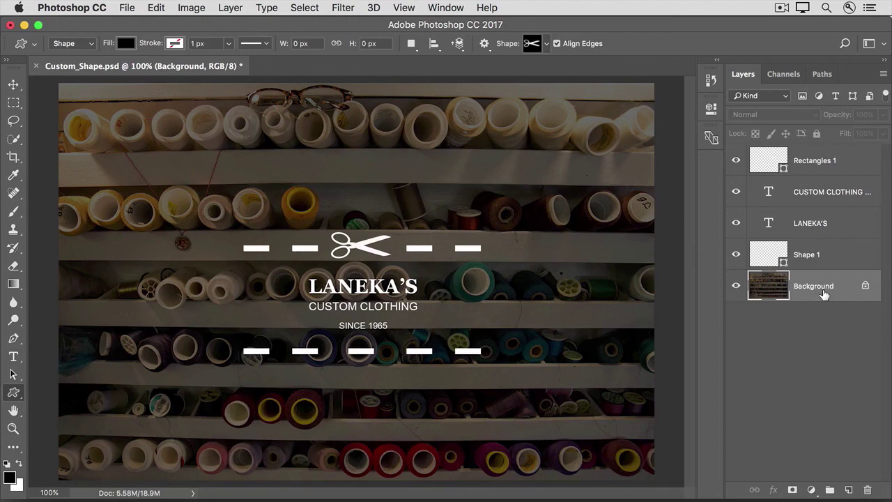